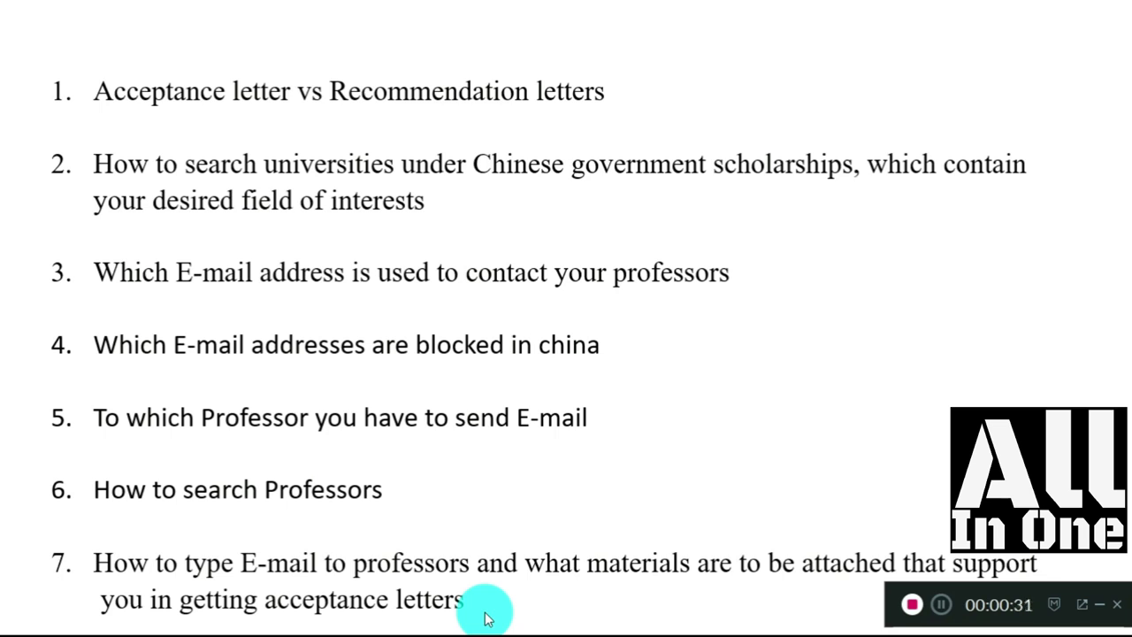
# Advance the outline slideshow to slide 3, which lists acceptance-letter topics 8–13.
pyautogui.click(576, 434)
# Exit the slideshow and open the CSC site's Subject Wise University list in Chrome.
pyautogui.press('Escape')
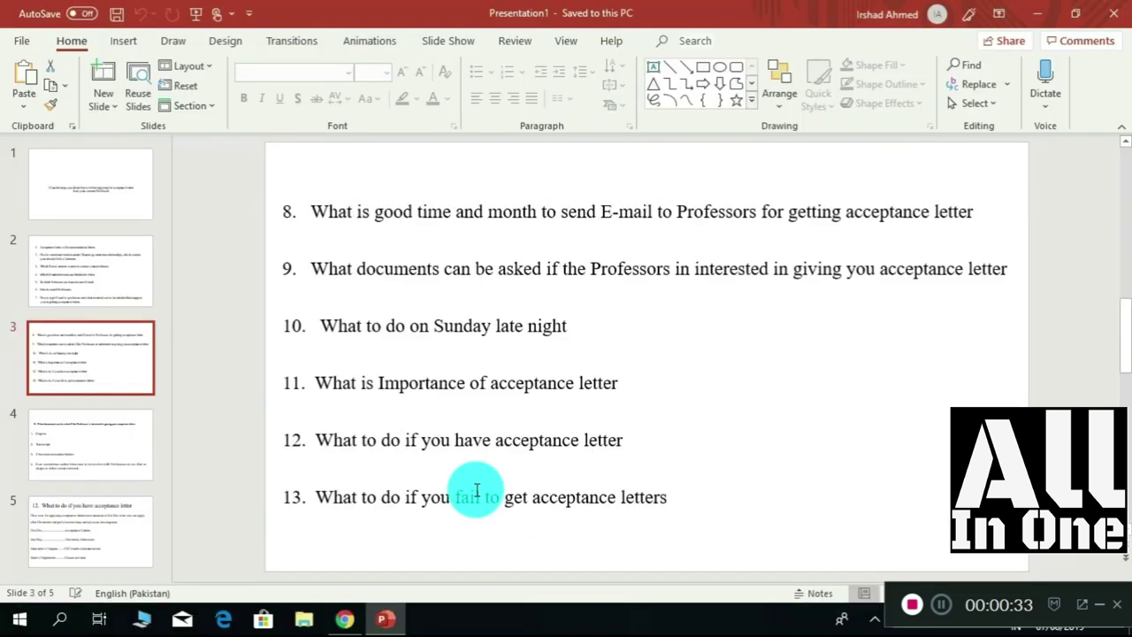
pyautogui.click(345, 620)
pyautogui.click(62, 13)
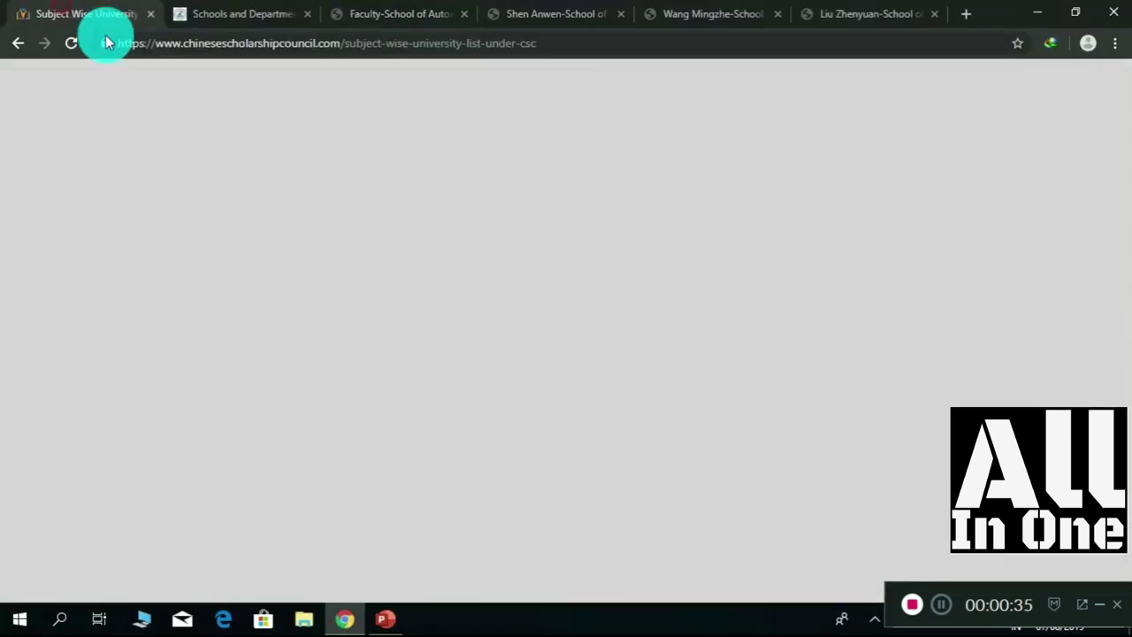
# Look through the university tables for chemistry, physics, biology, agriculture, ecology and medicine.
pyautogui.scroll(-3, 332, 270)
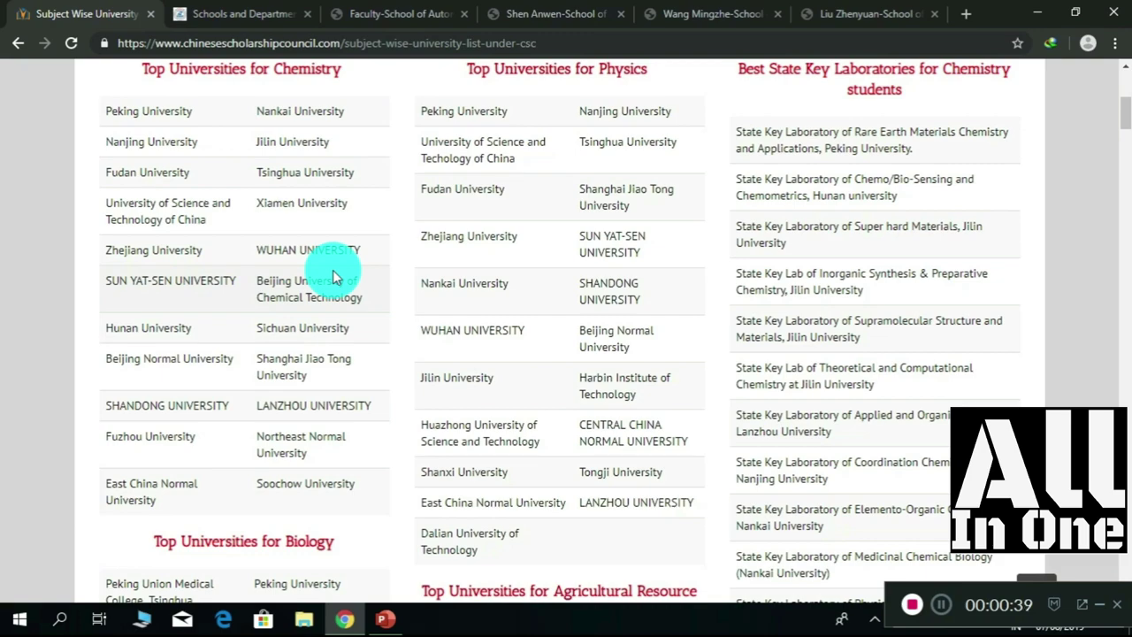
pyautogui.scroll(-1, 334, 277)
pyautogui.scroll(-1, 333, 276)
pyautogui.scroll(-1, 333, 277)
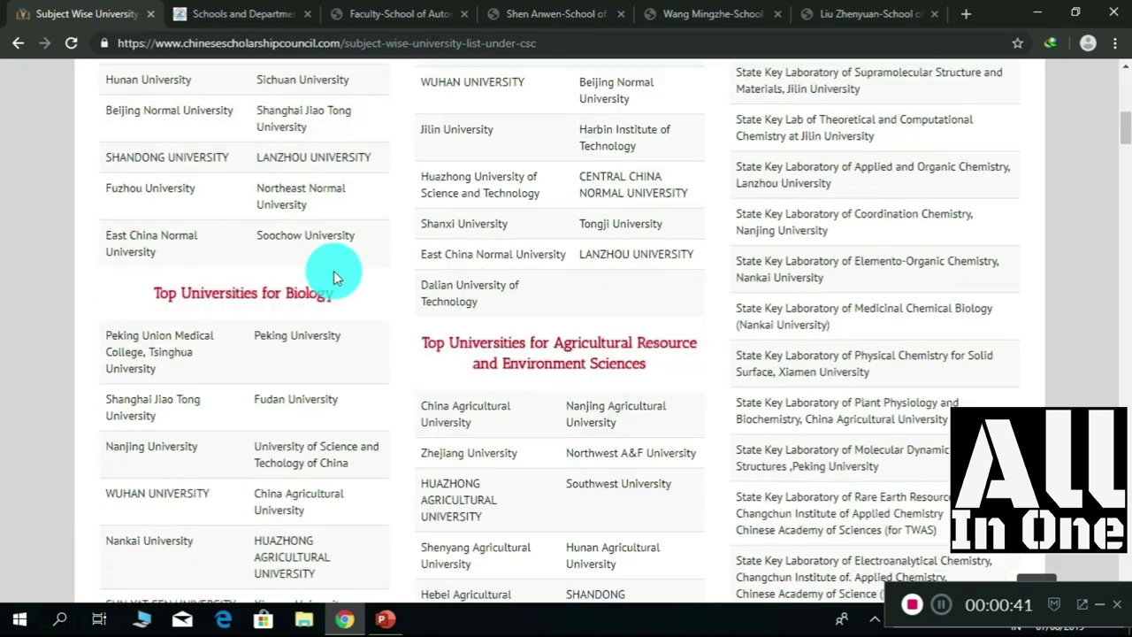
pyautogui.scroll(-1, 333, 277)
pyautogui.scroll(-1, 333, 277)
pyautogui.scroll(-1, 333, 276)
pyautogui.scroll(-2, 334, 276)
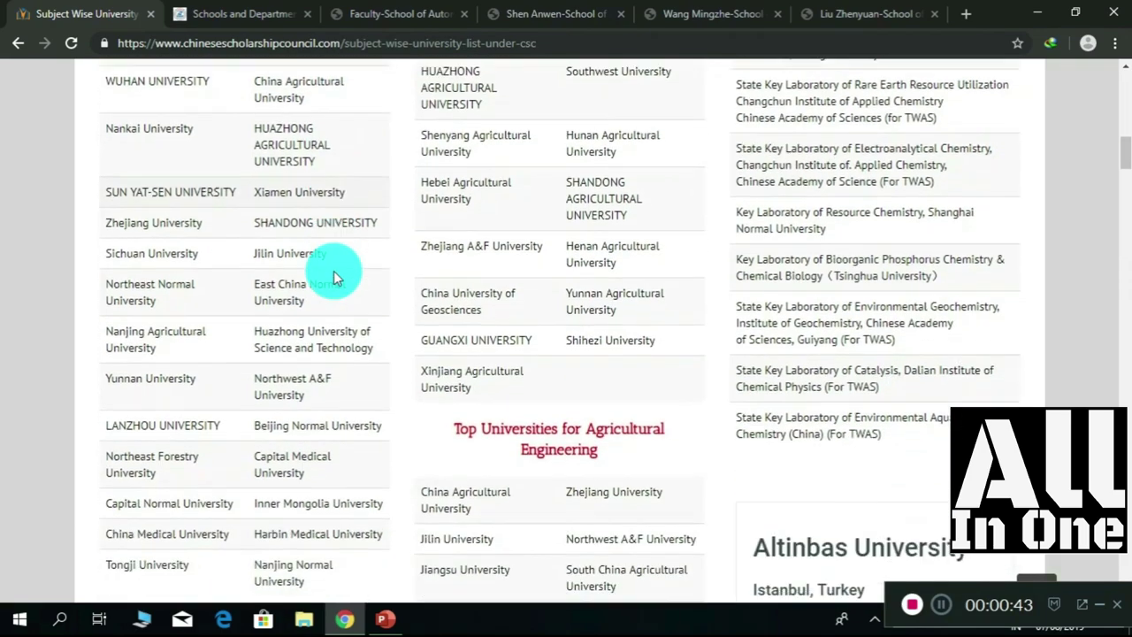
pyautogui.scroll(-1, 334, 277)
pyautogui.scroll(-1, 334, 265)
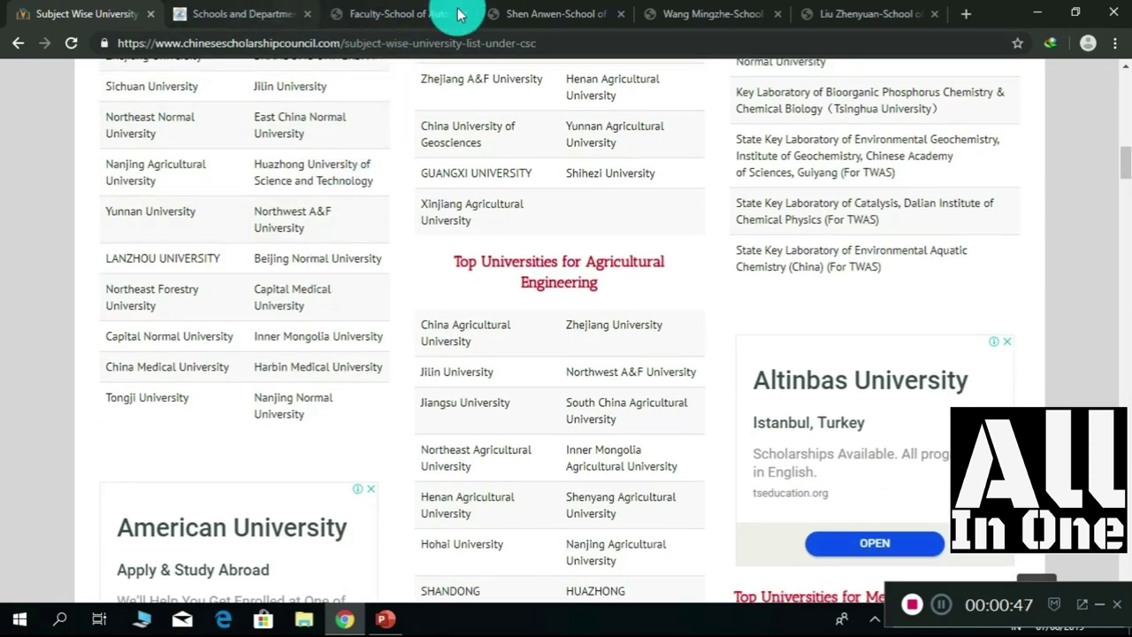
pyautogui.scroll(-1, 551, 398)
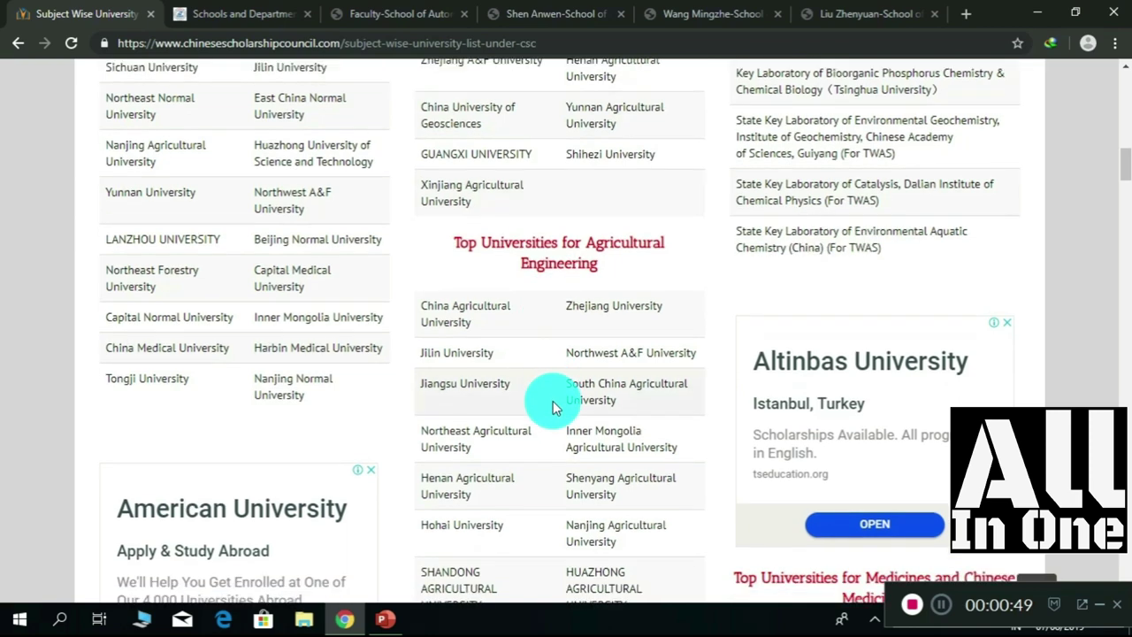
pyautogui.scroll(-3, 550, 400)
pyautogui.scroll(-1, 548, 394)
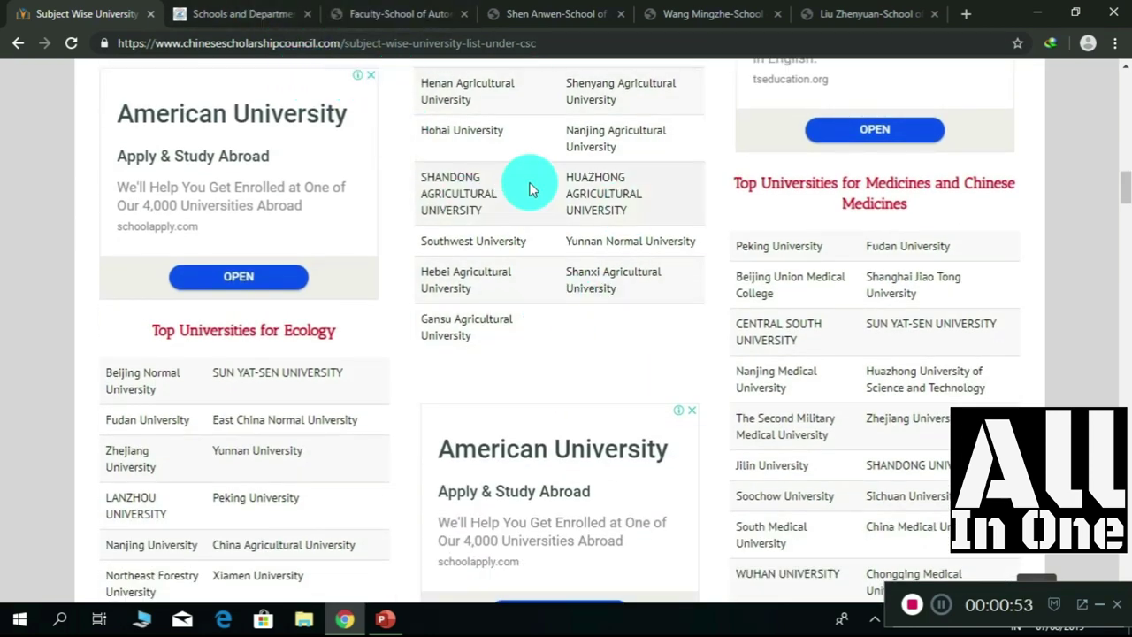
# Open the HUST School of Automation faculty list and browse the professor listings.
pyautogui.click(383, 12)
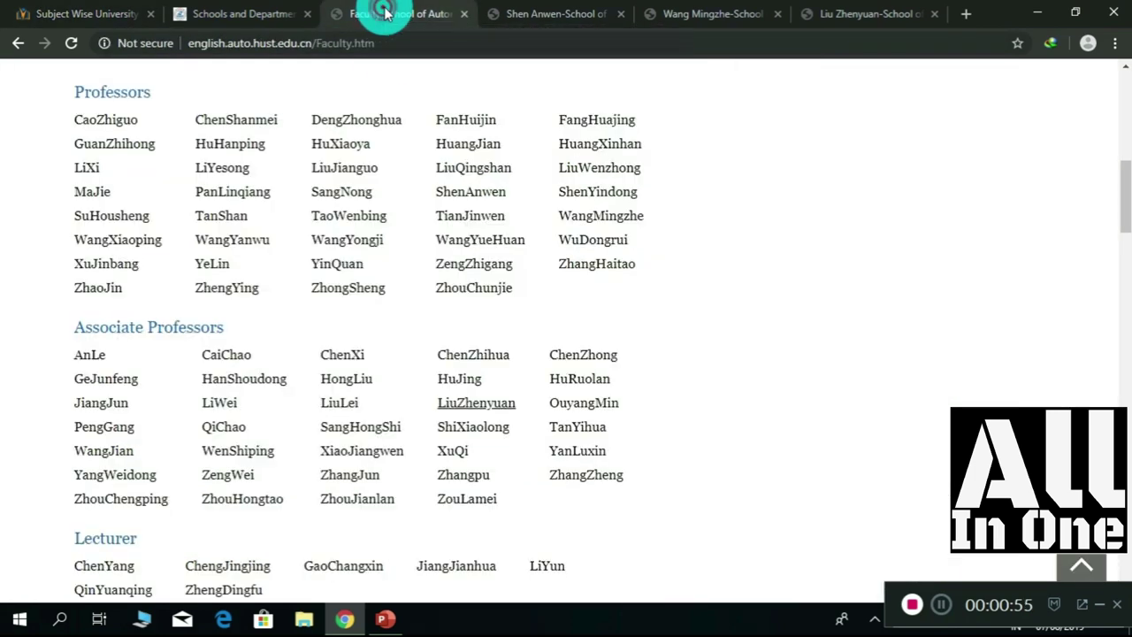
pyautogui.scroll(3, 417, 283)
pyautogui.scroll(5, 416, 279)
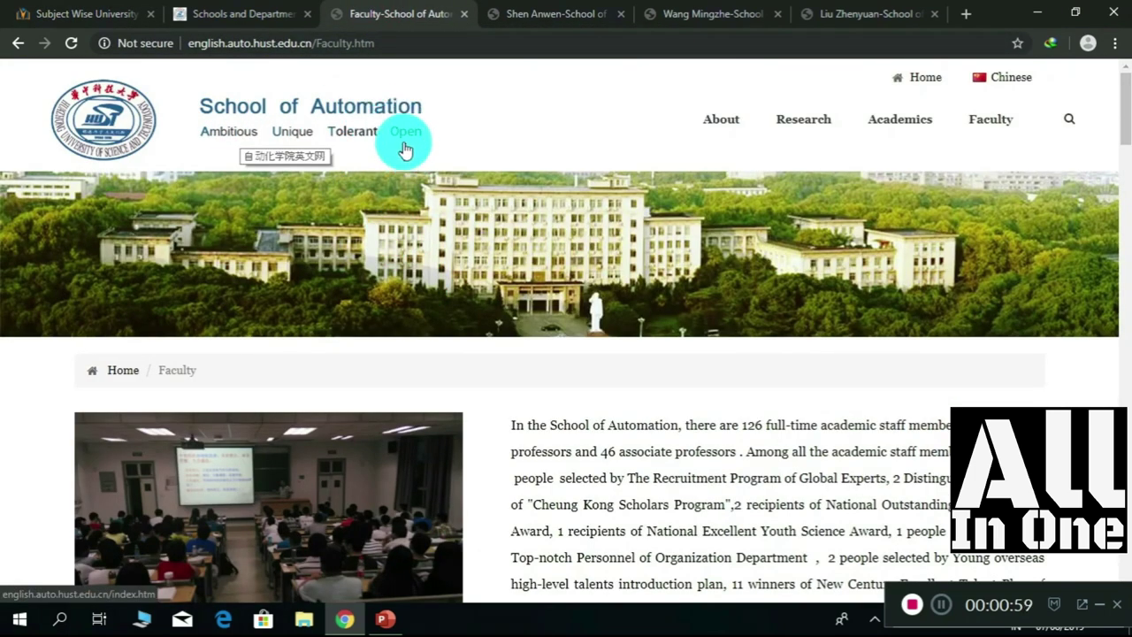
pyautogui.scroll(-3, 403, 168)
pyautogui.scroll(-1, 392, 210)
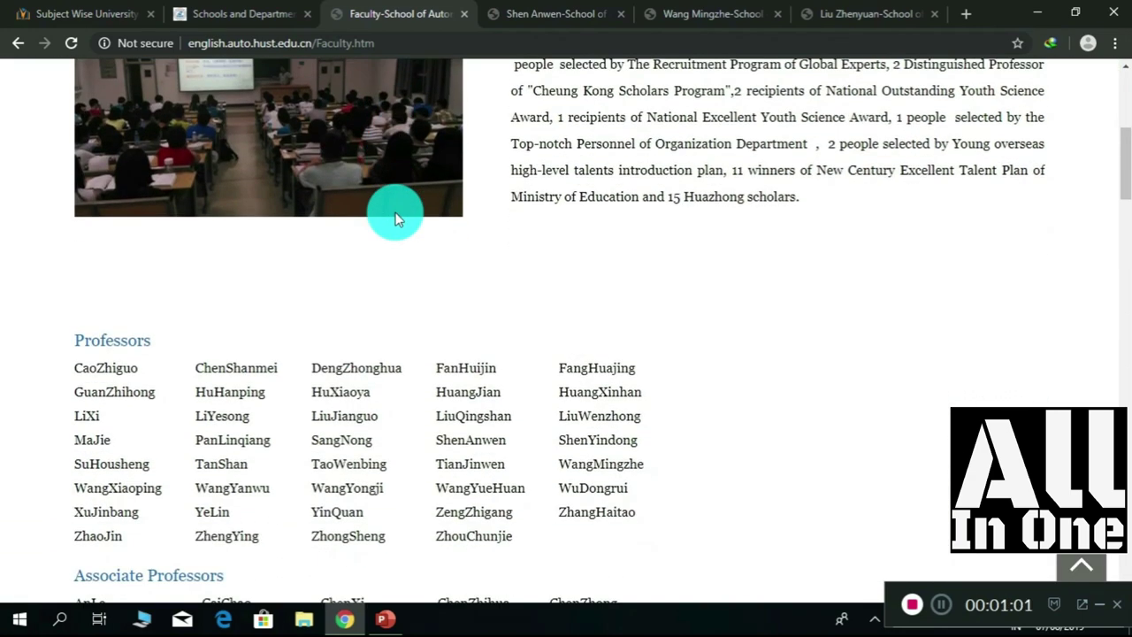
pyautogui.scroll(-1, 395, 218)
pyautogui.scroll(-1, 395, 218)
pyautogui.scroll(-1, 393, 217)
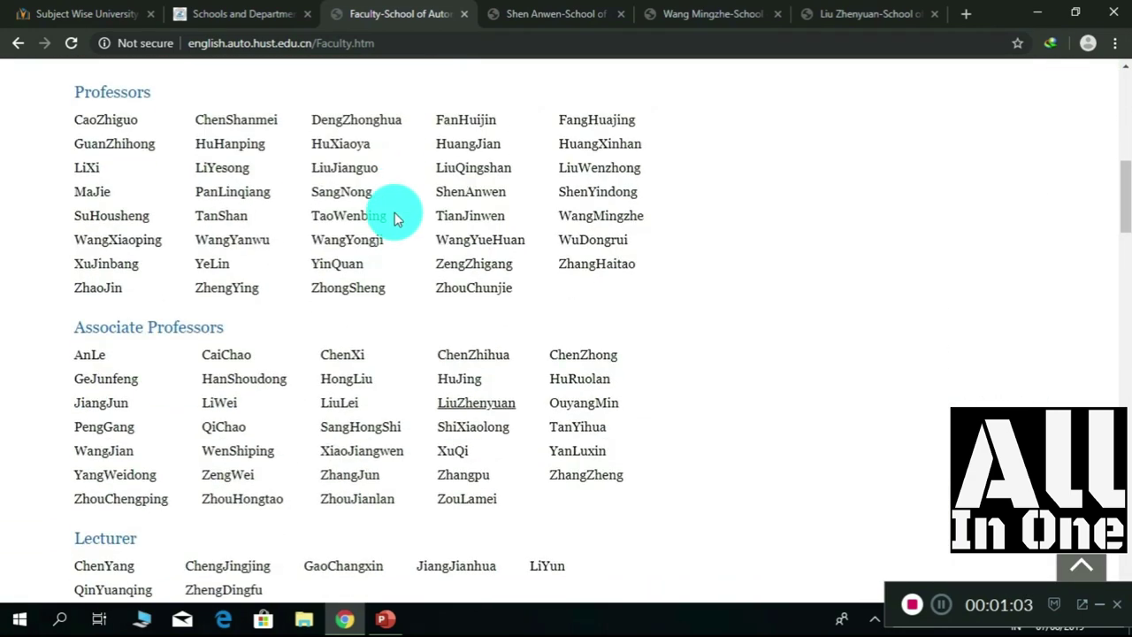
# Open the professor's profile and review his name and research description.
pyautogui.click(526, 12)
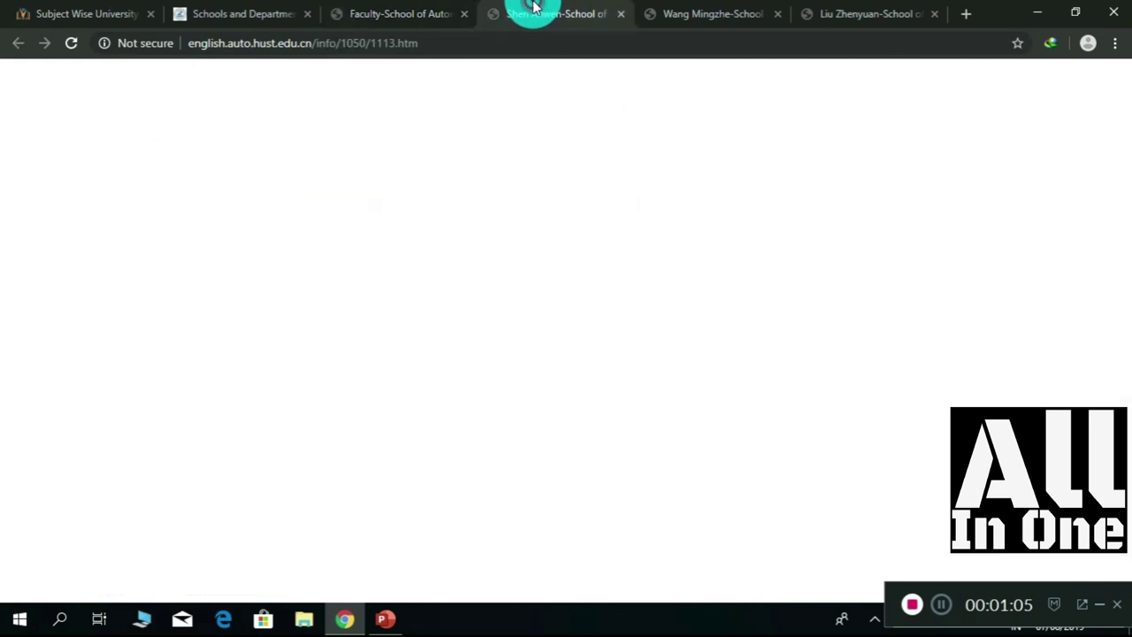
pyautogui.scroll(-1, 478, 327)
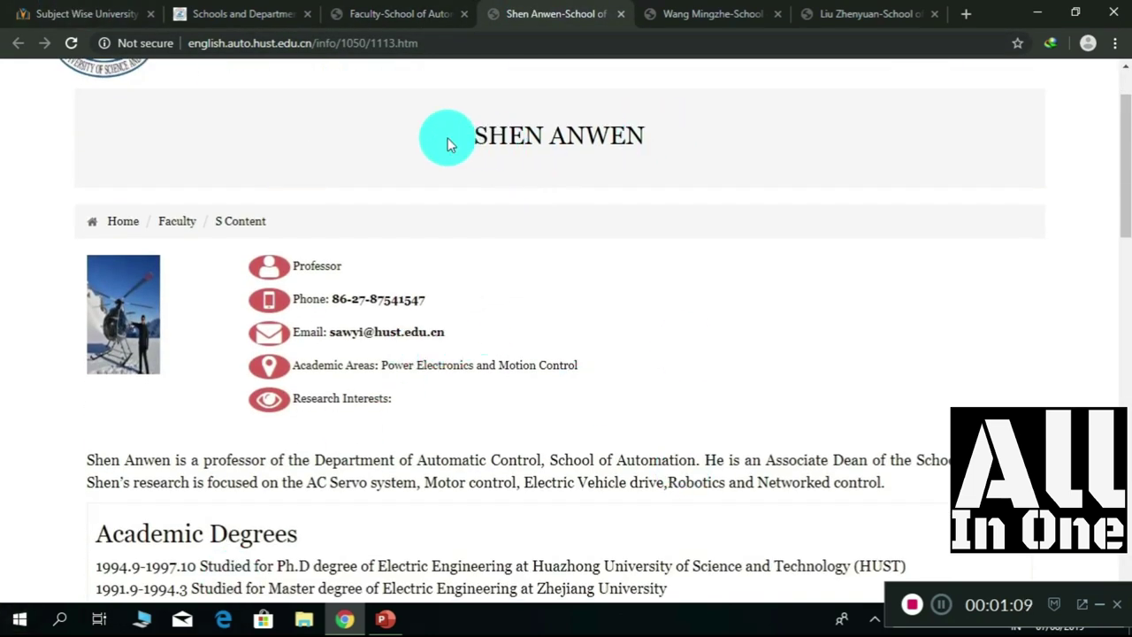
pyautogui.moveTo(449, 132); pyautogui.dragTo(668, 133)
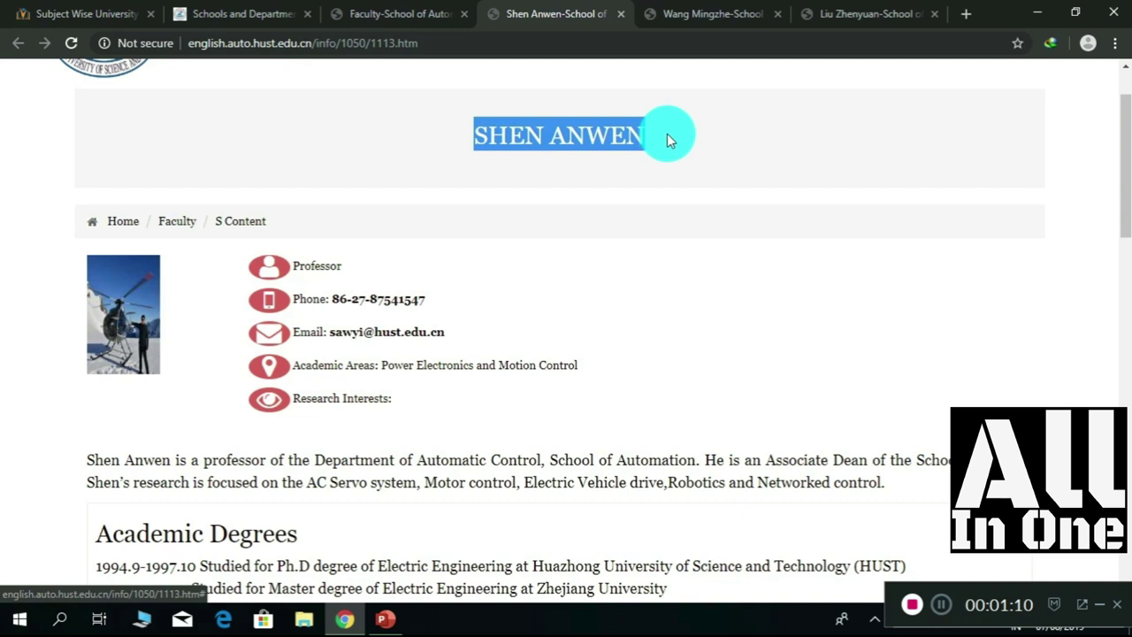
pyautogui.click(636, 212)
pyautogui.scroll(-1, 638, 210)
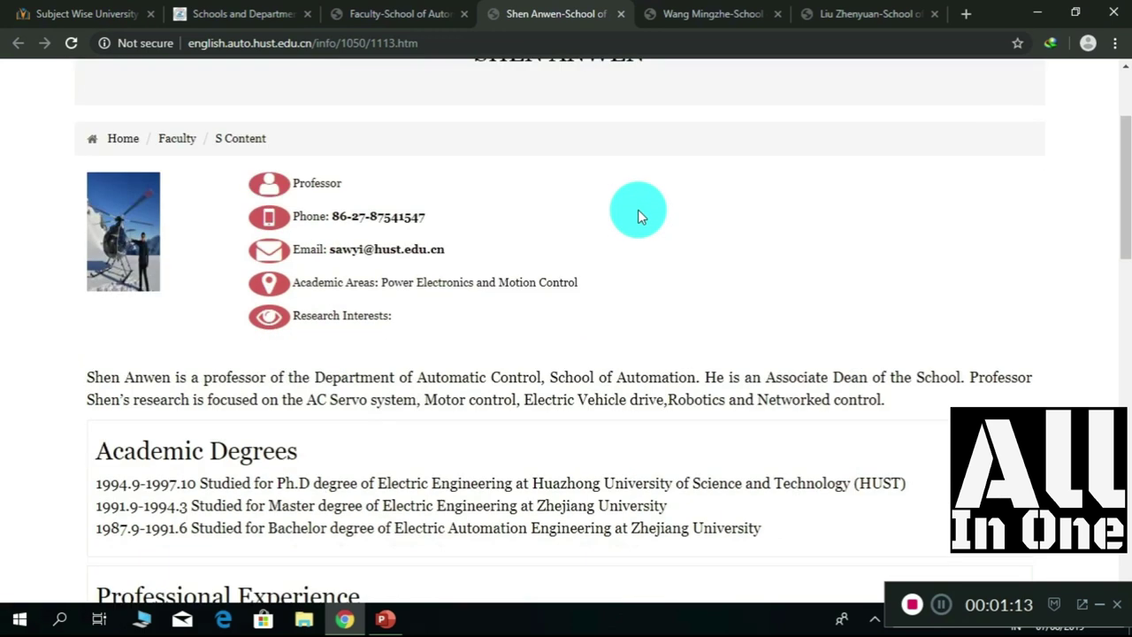
pyautogui.moveTo(977, 379); pyautogui.dragTo(1030, 397)
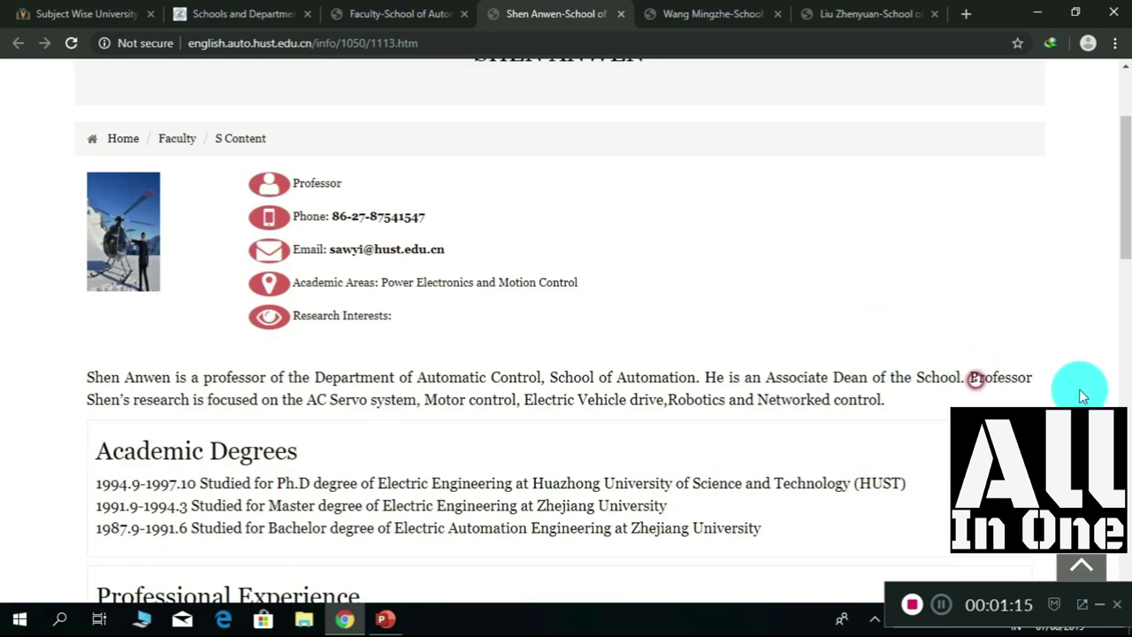
pyautogui.click(898, 339)
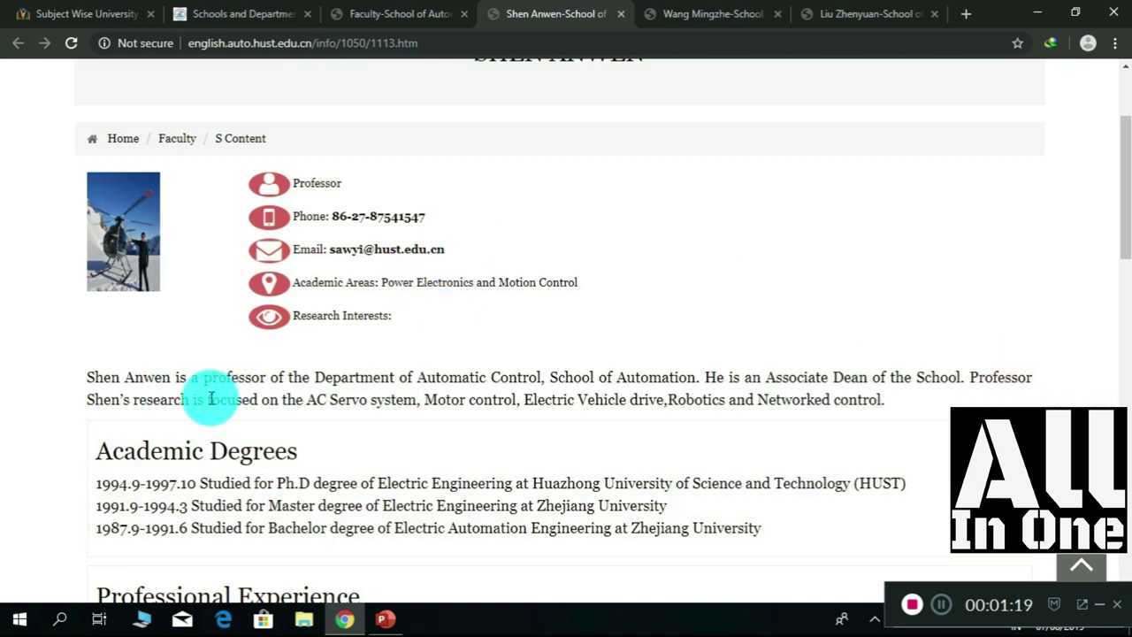
# Pick out the professor's research focus, academic degrees and email address on his profile.
pyautogui.moveTo(209, 399); pyautogui.dragTo(599, 431)
pyautogui.click(593, 425)
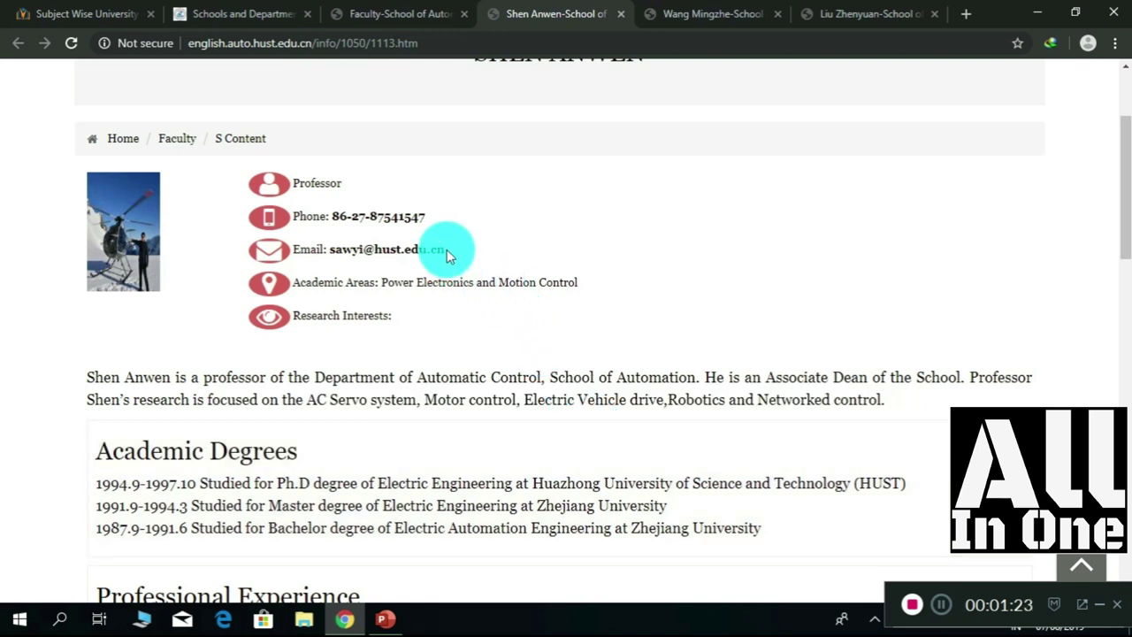
pyautogui.moveTo(445, 250); pyautogui.dragTo(339, 253)
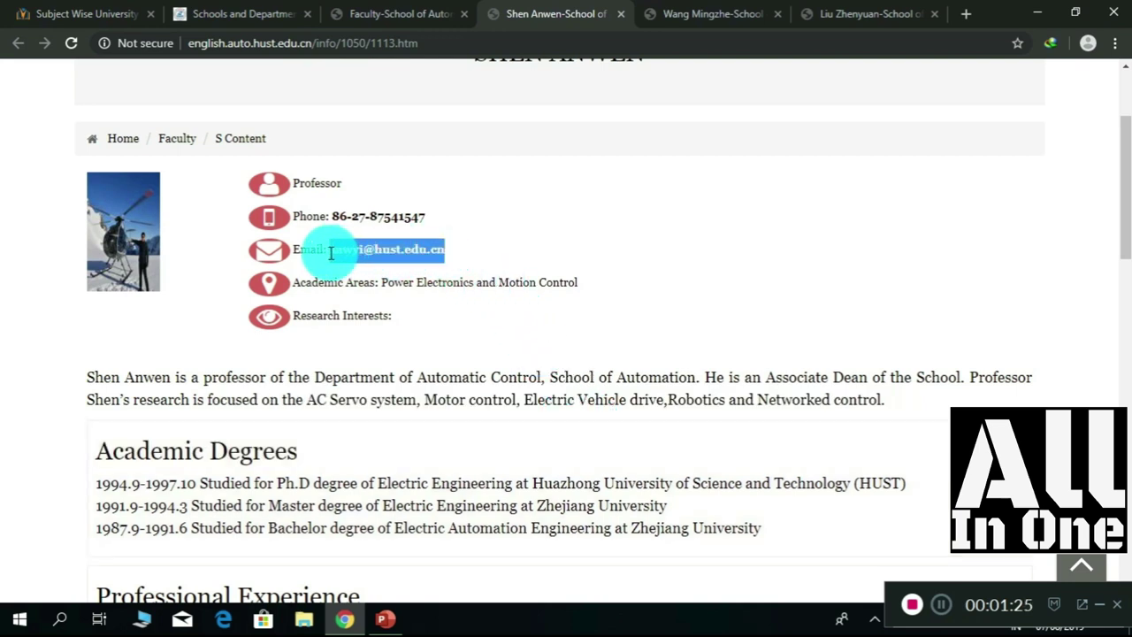
pyautogui.click(480, 321)
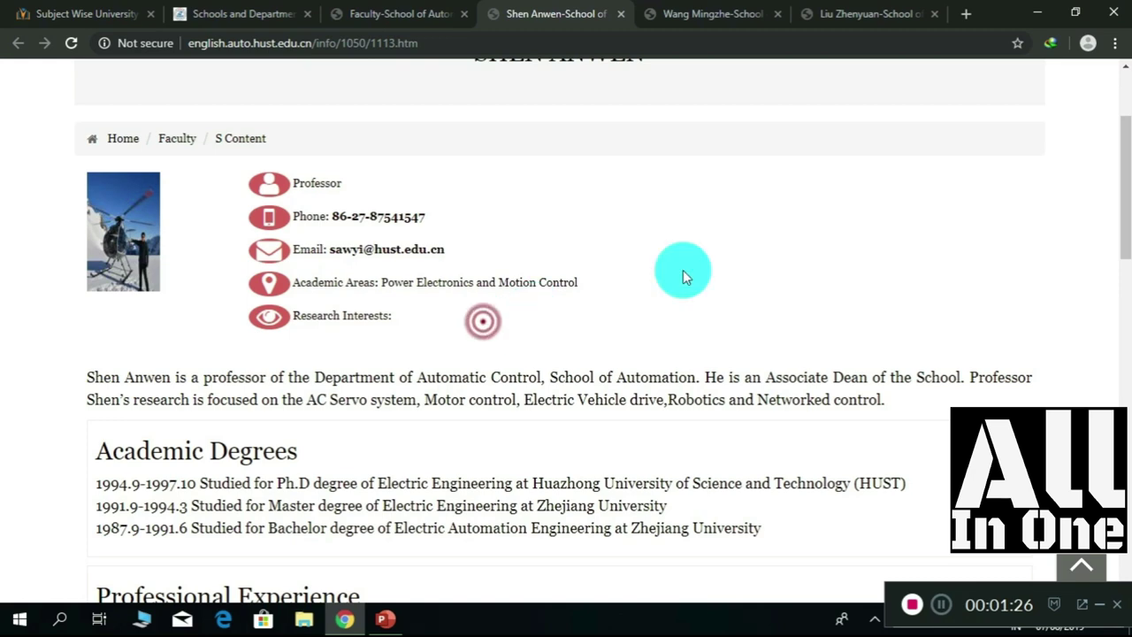
pyautogui.click(970, 18)
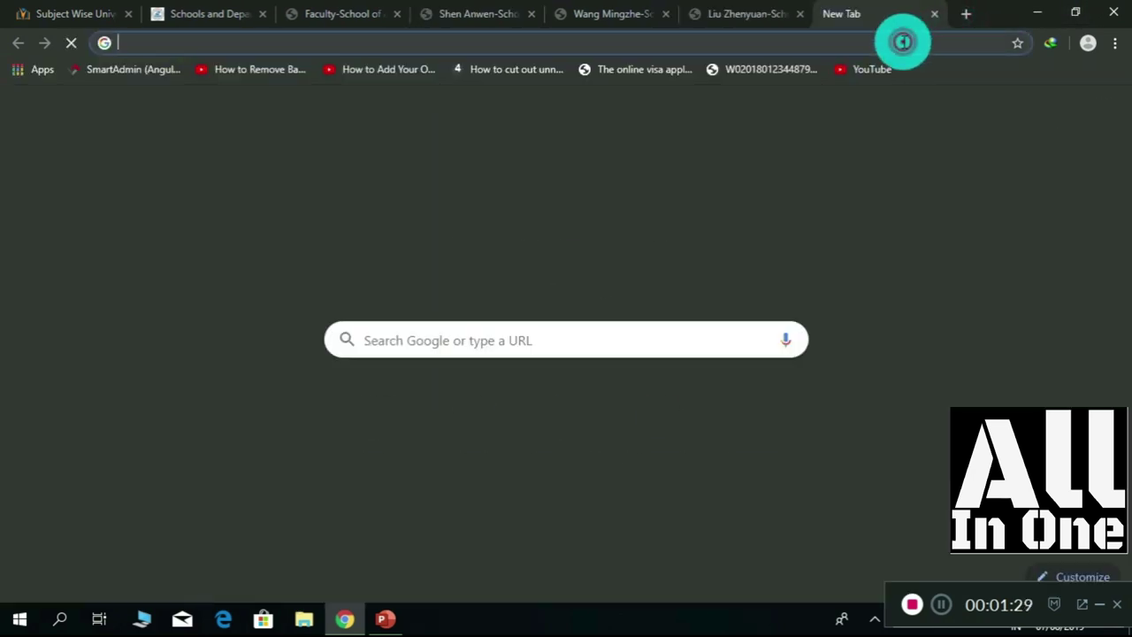
# Load the Google homepage, then revisit the open professor profiles and faculty list.
pyautogui.write('ww')
pyautogui.press('Return')
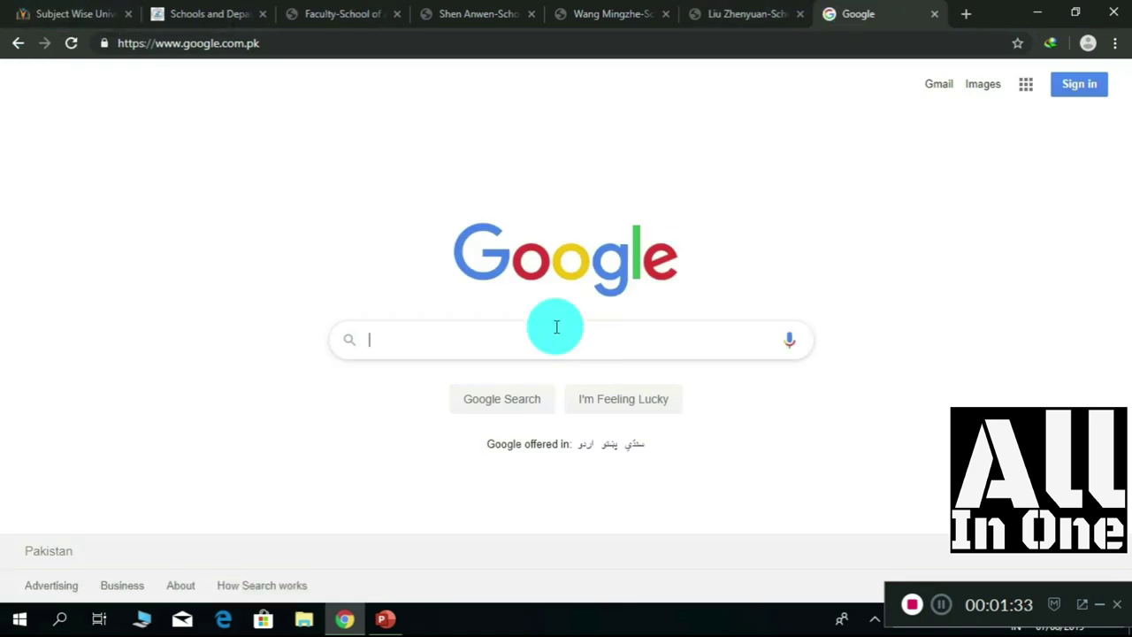
pyautogui.click(717, 7)
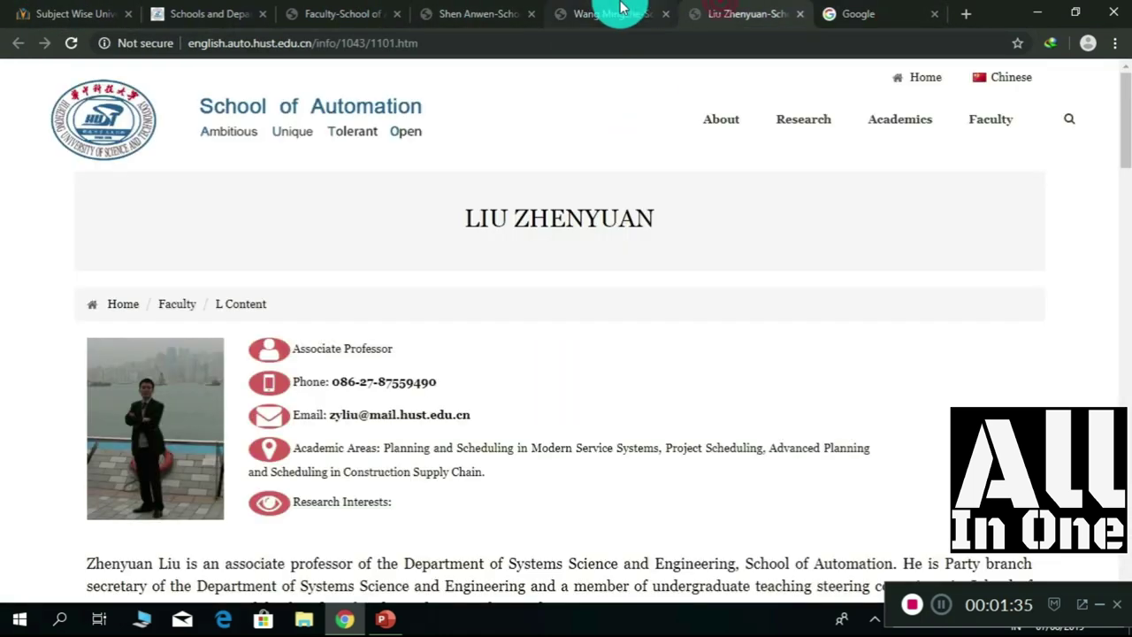
pyautogui.click(622, 7)
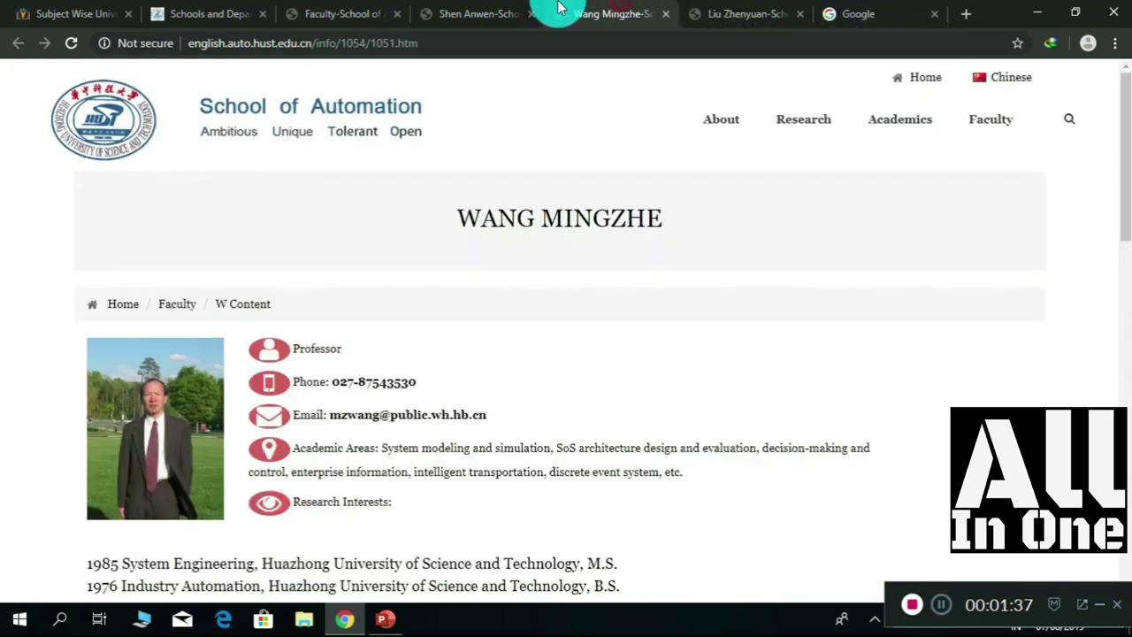
pyautogui.click(458, 8)
pyautogui.click(322, 7)
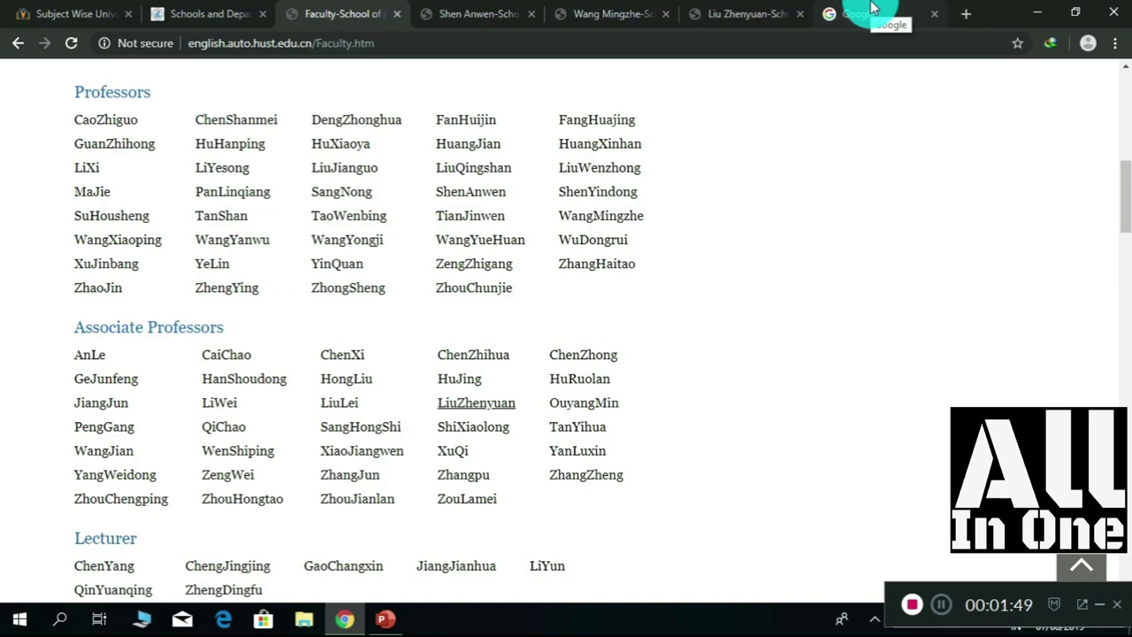
# Search Google for 'outlook'.
pyautogui.click(872, 9)
pyautogui.click(567, 329)
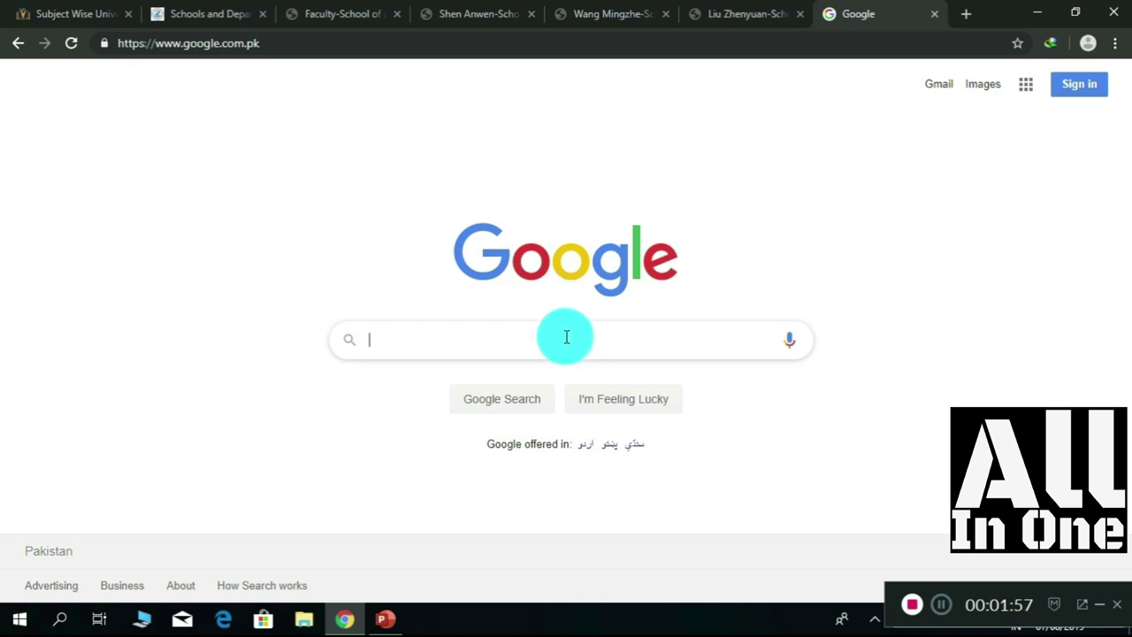
pyautogui.write('outlo')
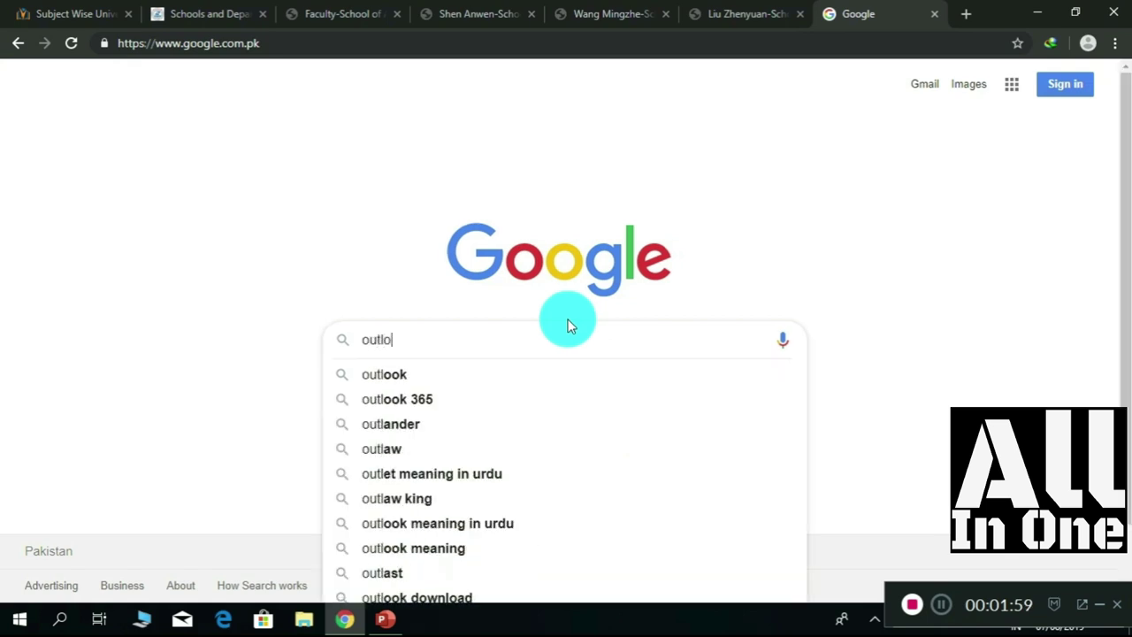
pyautogui.write('ok')
pyautogui.press('Return')
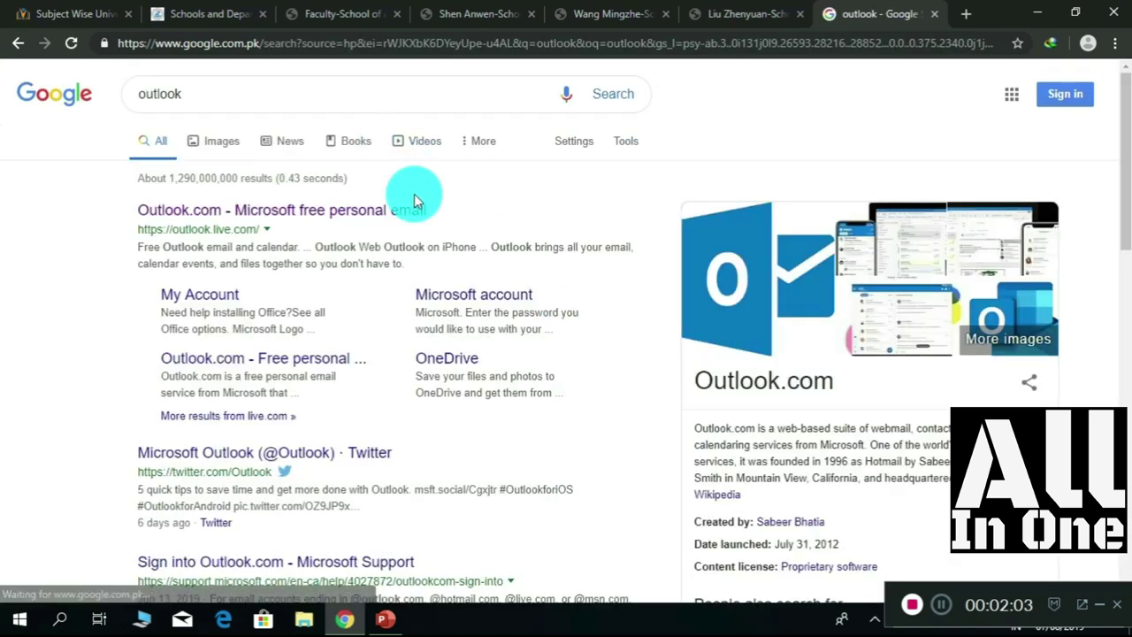
# Open the Outlook.com result and start a blank new message.
pyautogui.click(394, 210)
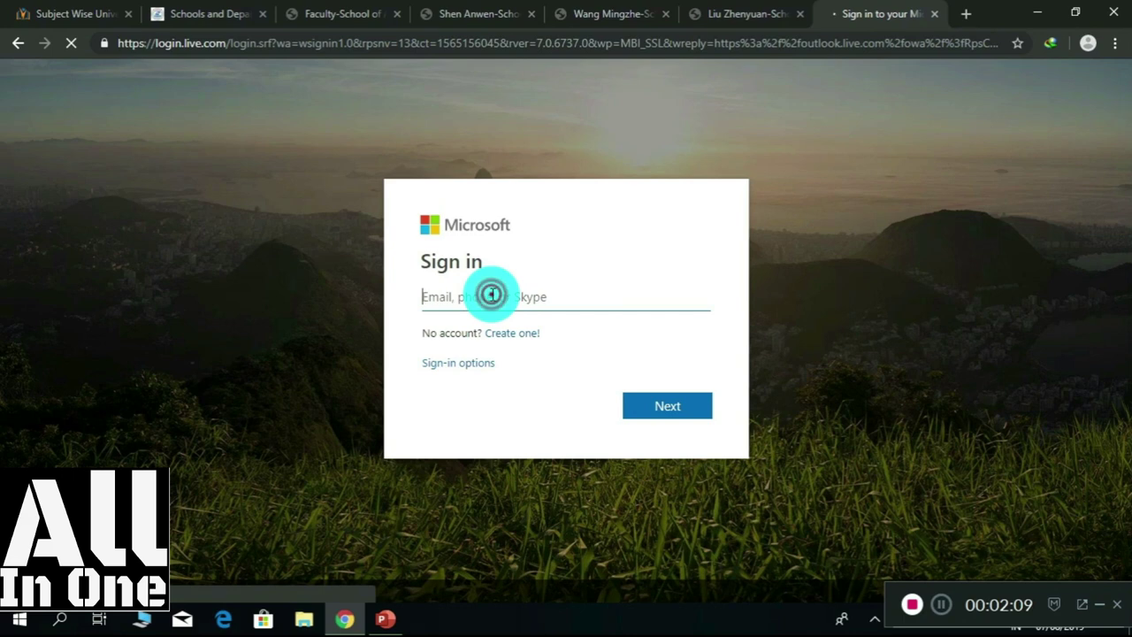
pyautogui.click(945, 604)
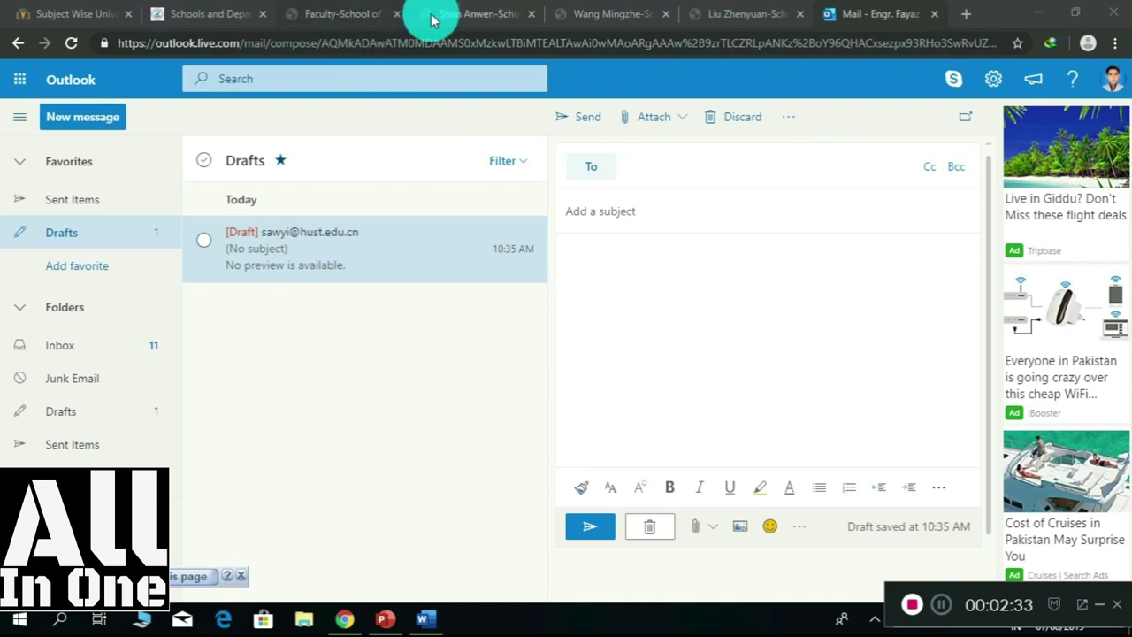
# Copy the professor's email from his HUST profile and paste it into the To field.
pyautogui.click(504, 14)
pyautogui.moveTo(450, 251); pyautogui.dragTo(345, 247)
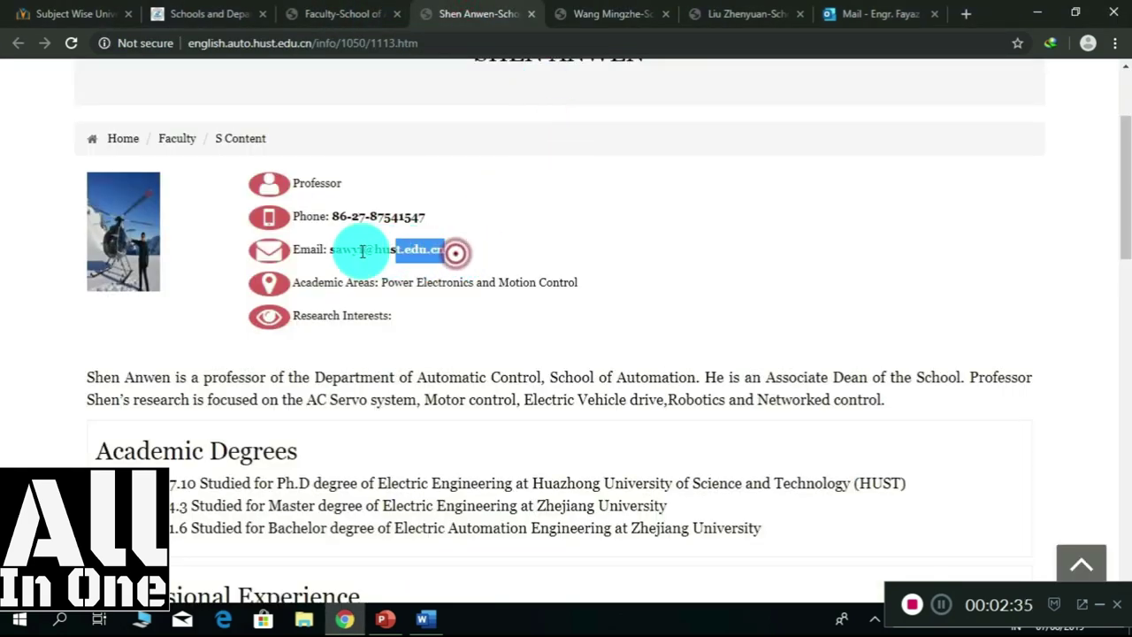
pyautogui.rightClick(345, 247)
pyautogui.click(380, 251)
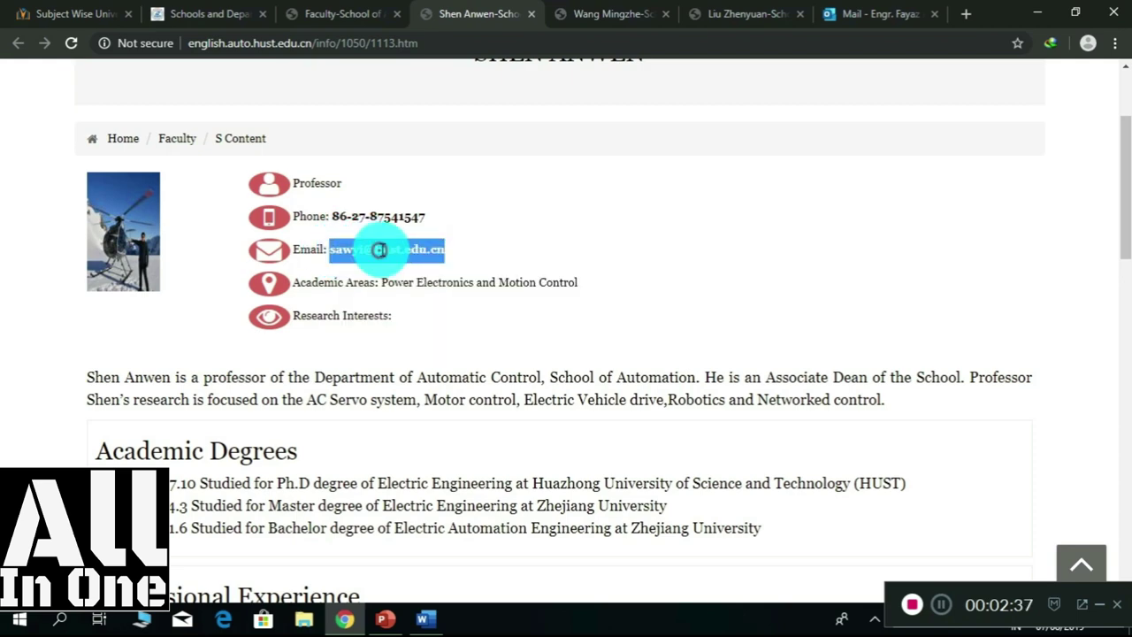
pyautogui.click(881, 9)
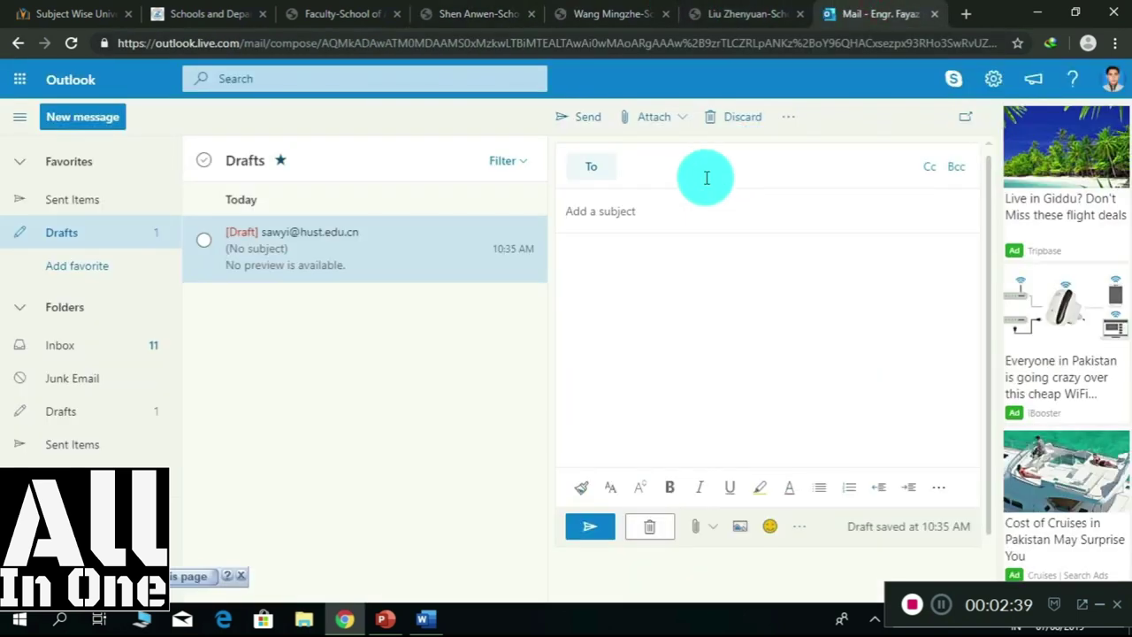
pyautogui.click(705, 175)
pyautogui.rightClick(706, 176)
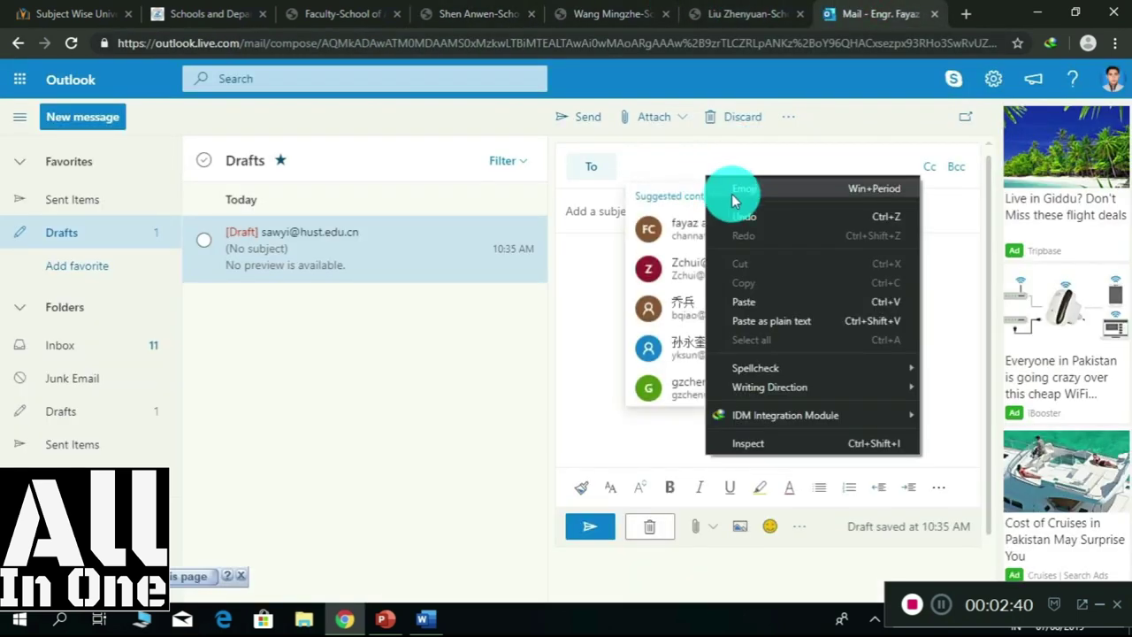
pyautogui.click(746, 301)
pyautogui.click(884, 274)
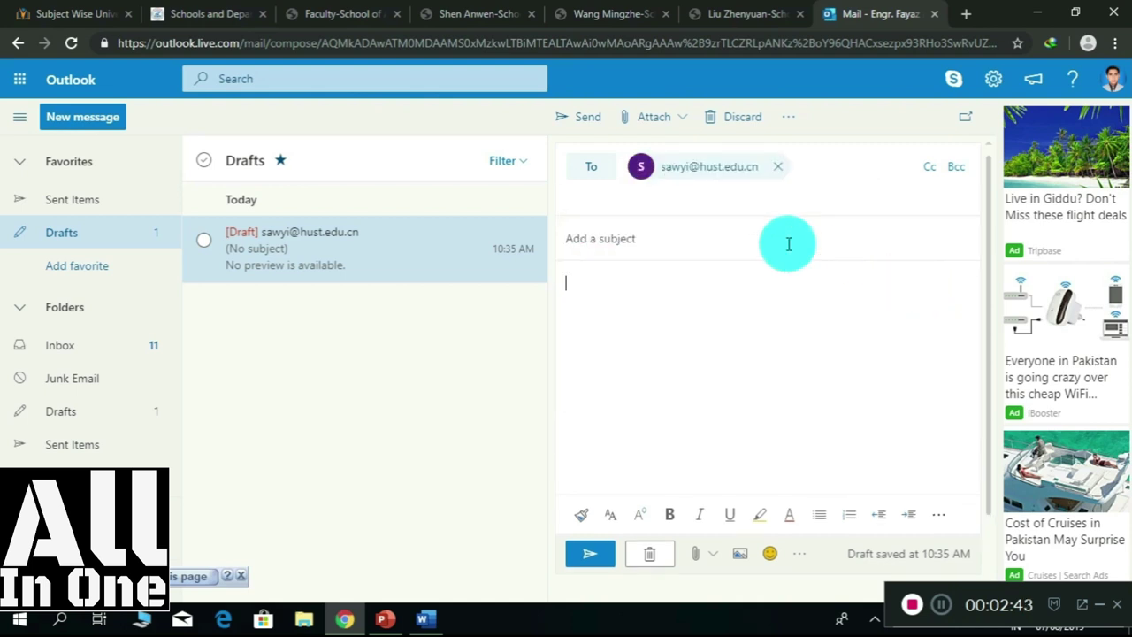
pyautogui.click(723, 244)
pyautogui.write('Request for acceptance letter')
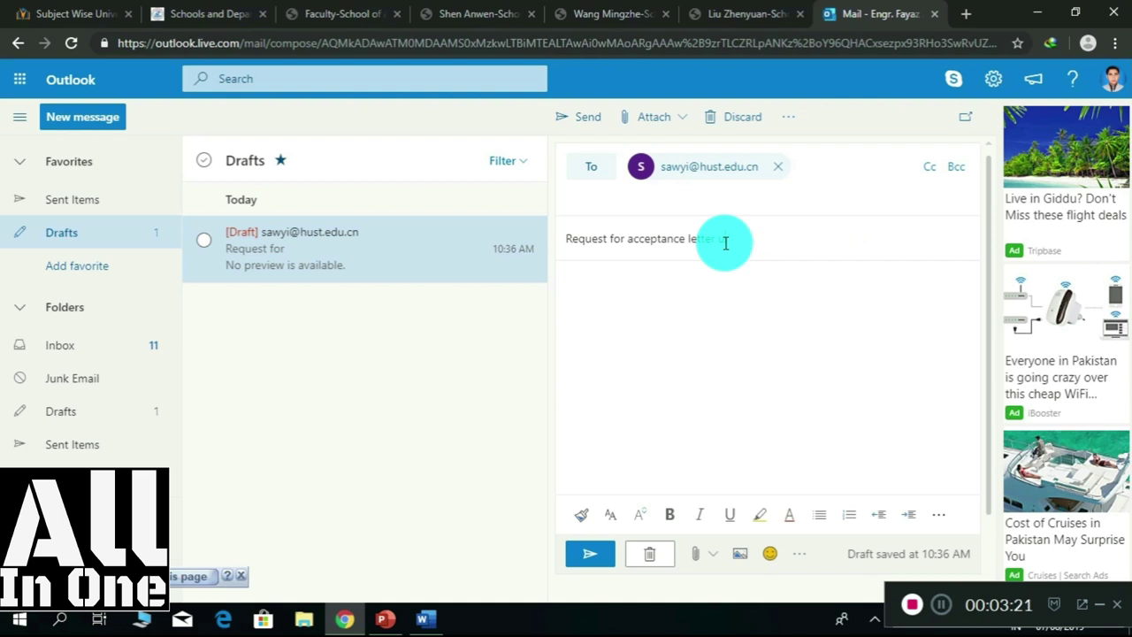
# Settle the subject as 'Request for acceptance letter' and move into the message body.
pyautogui.click(657, 318)
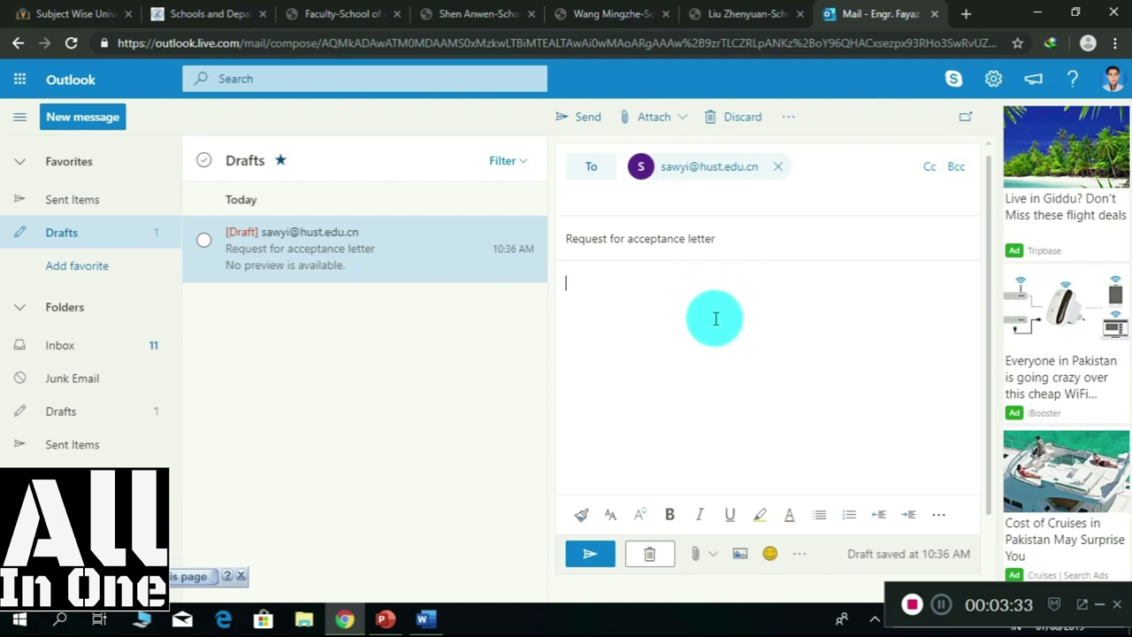
# Switch to Word and read through the drafted letter to the professor.
pyautogui.click(425, 618)
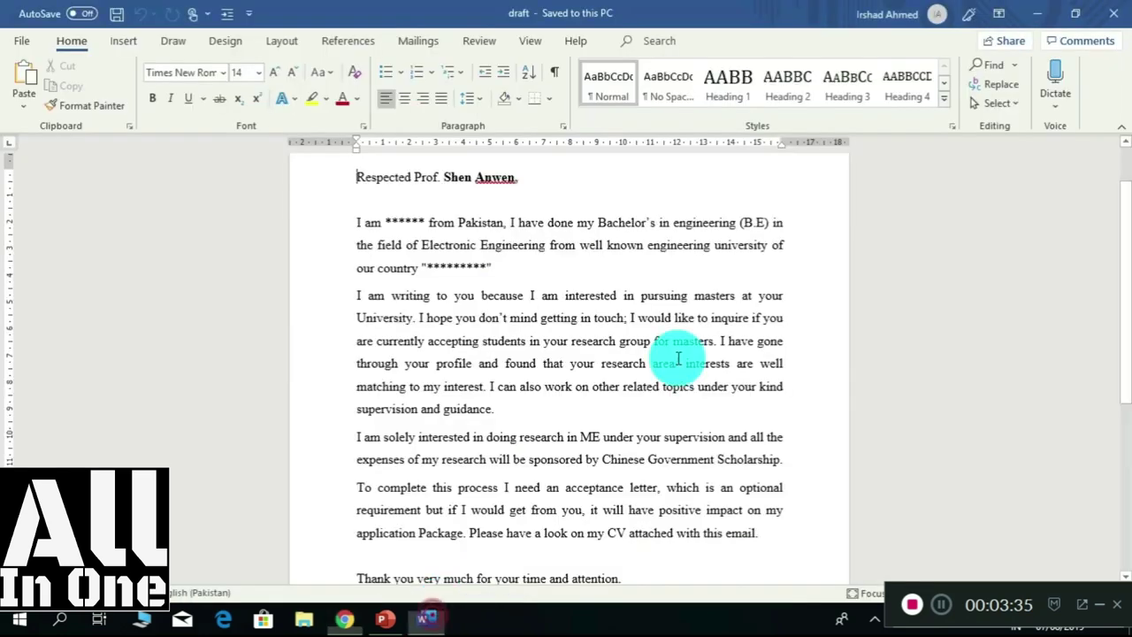
pyautogui.scroll(1, 762, 402)
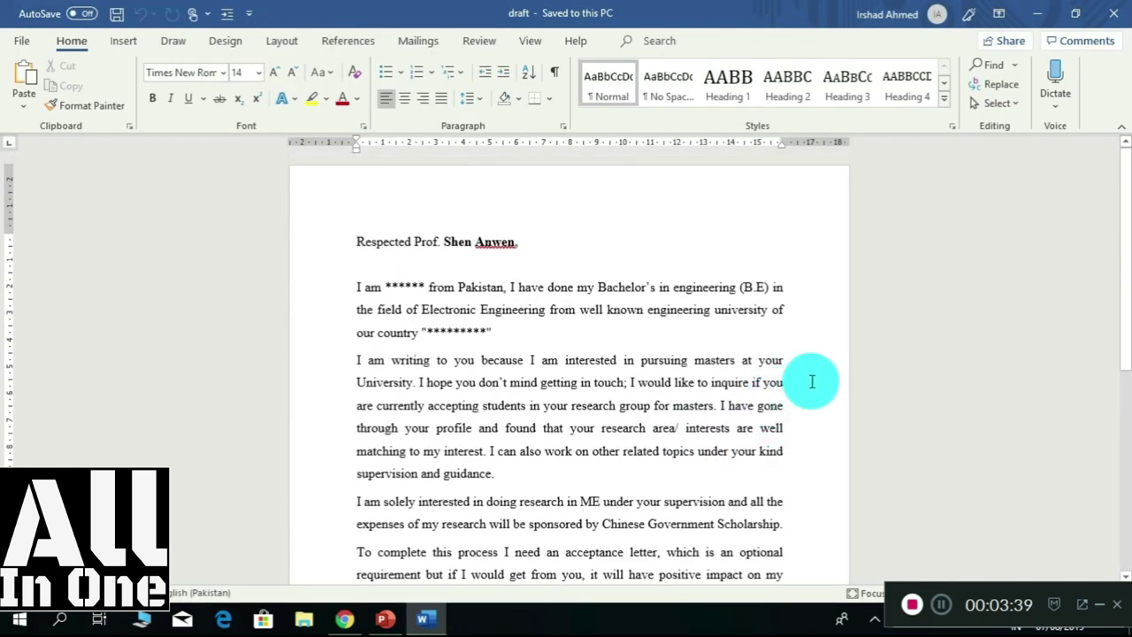
pyautogui.scroll(-1, 811, 381)
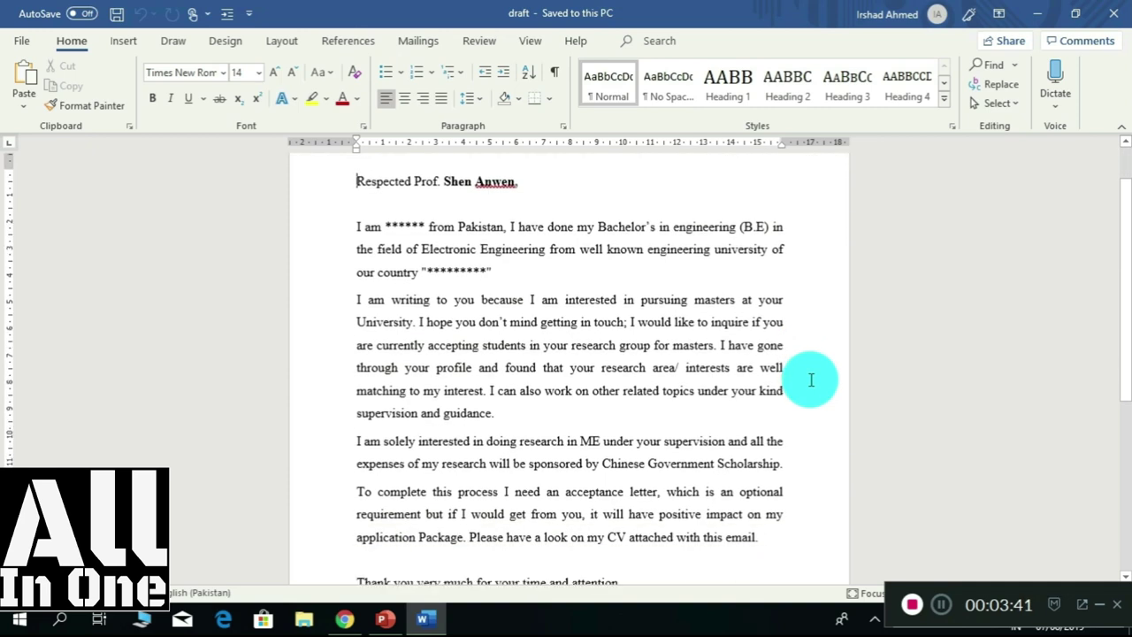
pyautogui.scroll(-1, 811, 381)
pyautogui.scroll(-1, 811, 380)
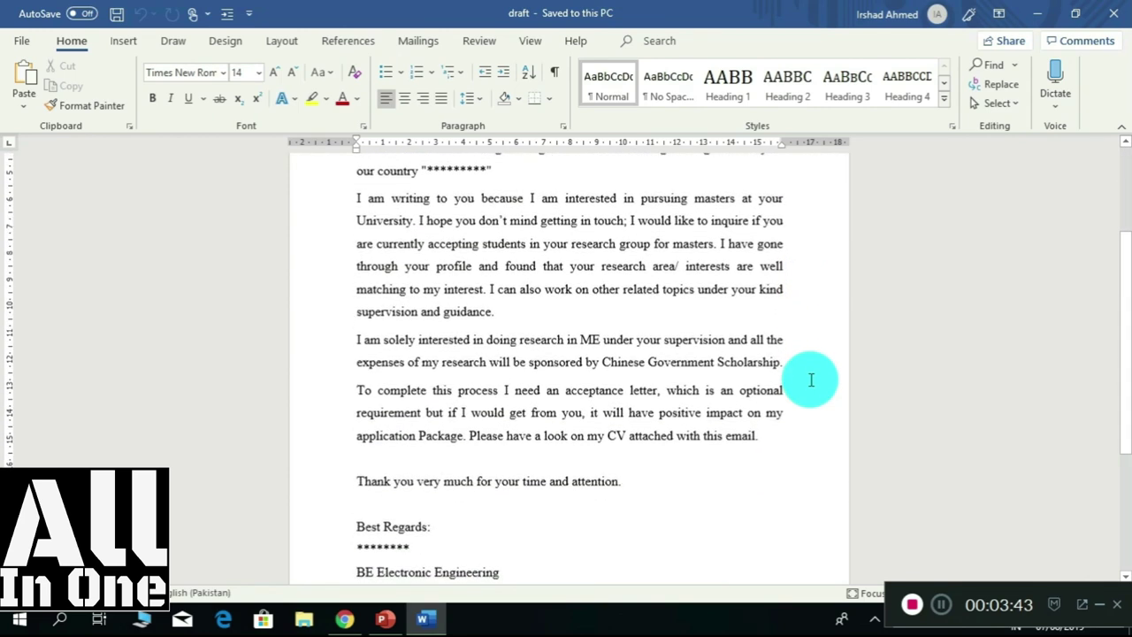
pyautogui.scroll(-2, 811, 380)
pyautogui.scroll(-1, 811, 380)
pyautogui.scroll(1, 811, 381)
pyautogui.scroll(2, 811, 380)
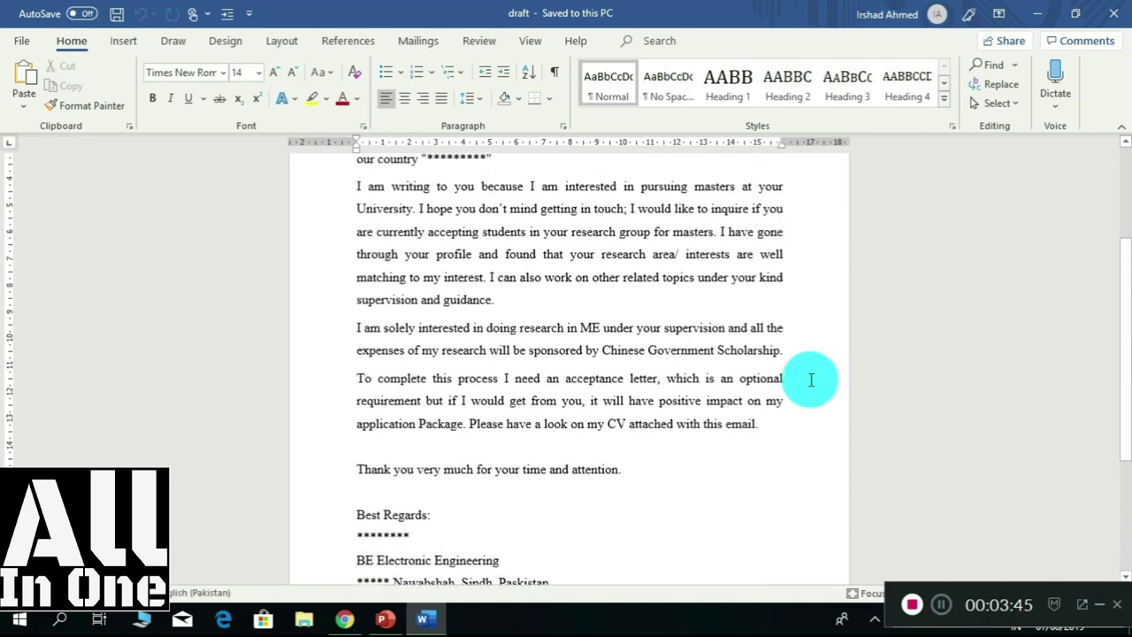
pyautogui.scroll(2, 811, 381)
pyautogui.scroll(-1, 811, 380)
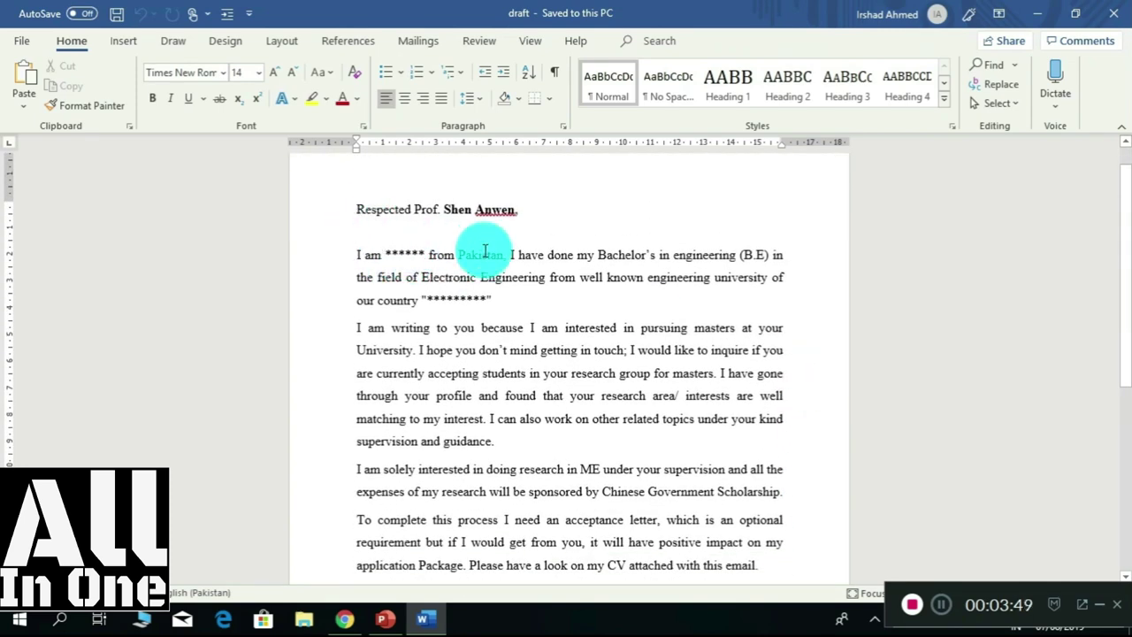
pyautogui.scroll(-3, 482, 254)
pyautogui.scroll(-1, 488, 255)
pyautogui.scroll(-1, 488, 254)
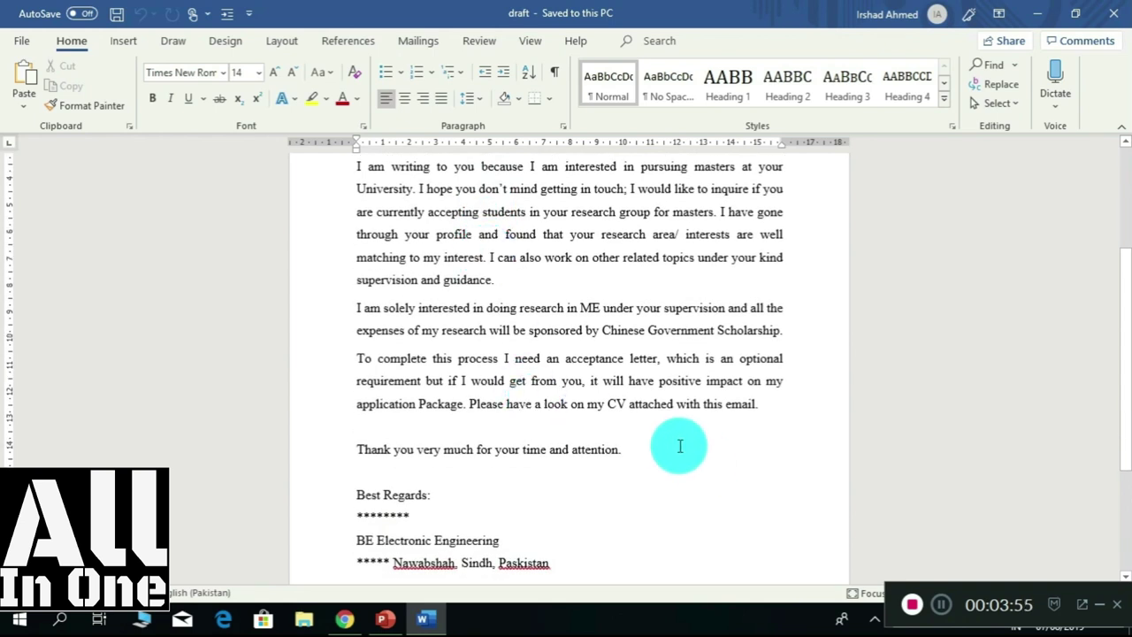
pyautogui.scroll(3, 680, 446)
pyautogui.scroll(2, 680, 446)
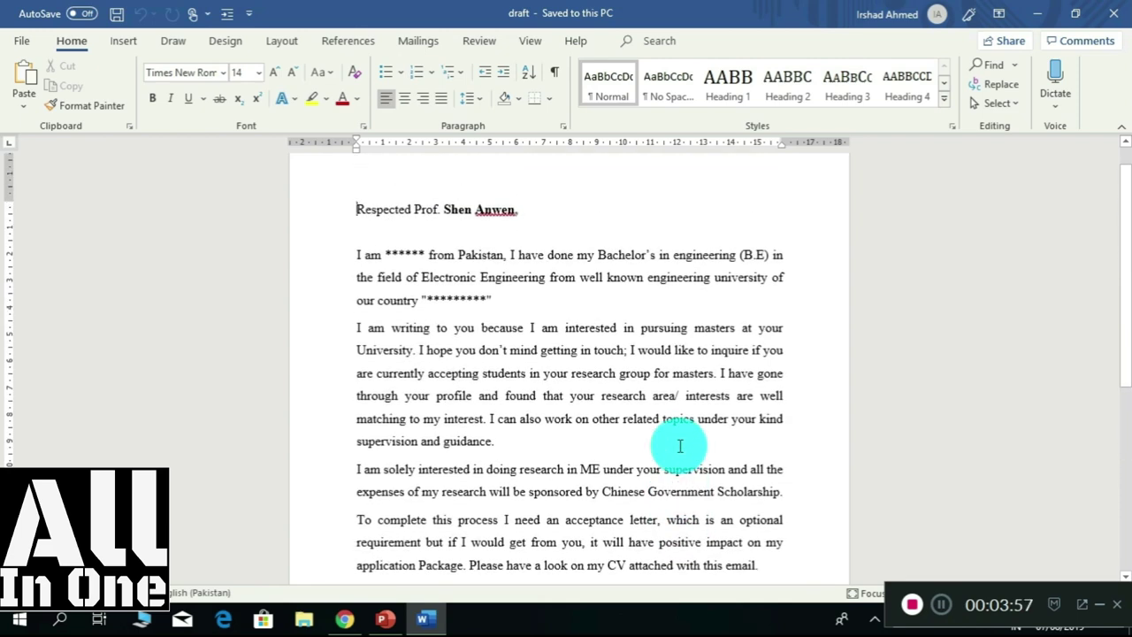
pyautogui.scroll(-1, 680, 446)
pyautogui.scroll(-3, 677, 445)
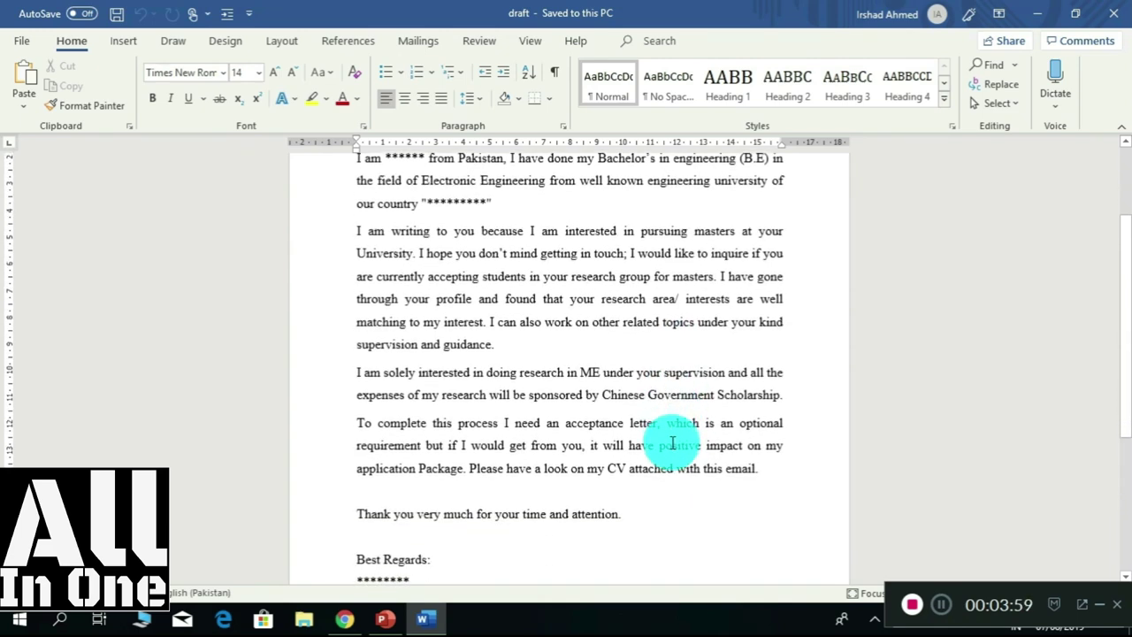
pyautogui.scroll(-2, 672, 444)
pyautogui.scroll(-1, 670, 442)
# Select the whole letter with Ctrl+A and copy it.
pyautogui.click(649, 502)
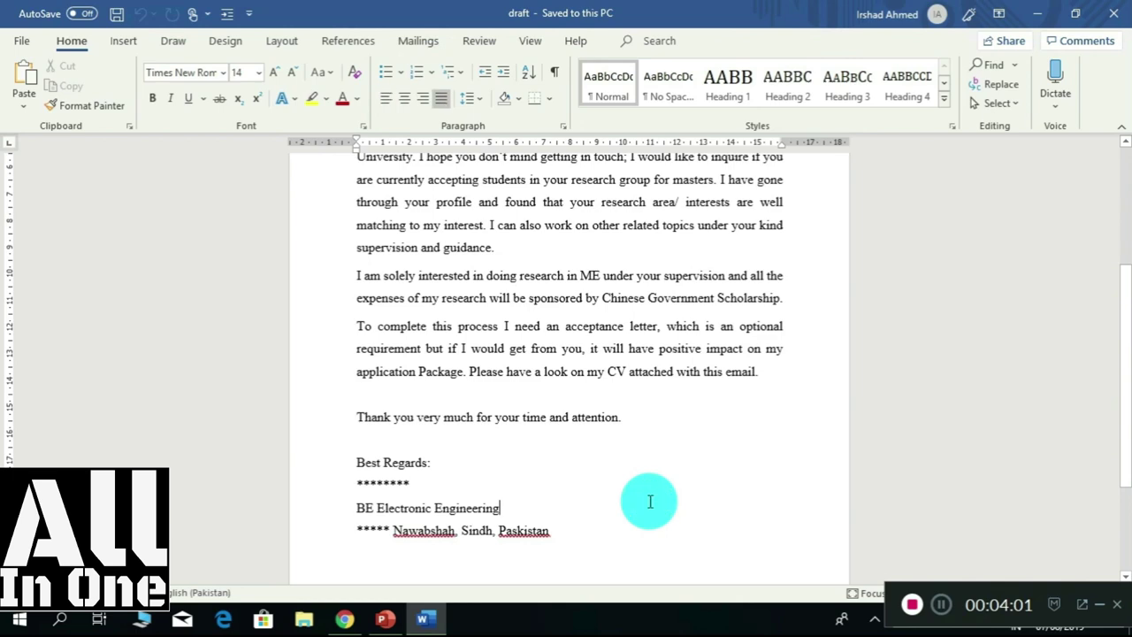
pyautogui.hotkey('ctrl', 'a')
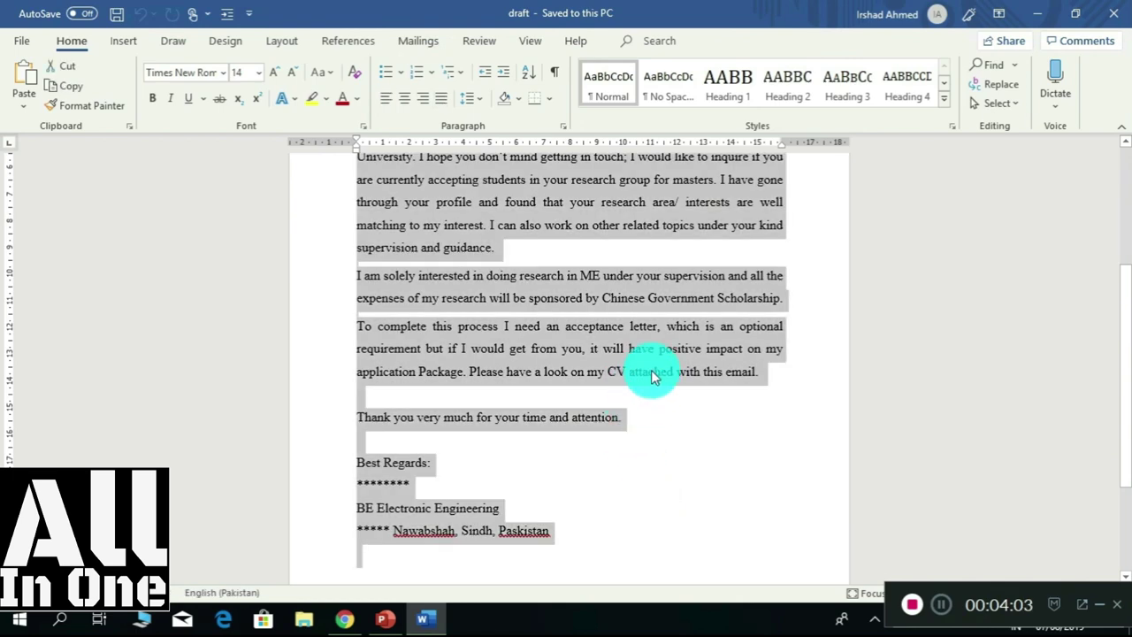
pyautogui.rightClick(651, 375)
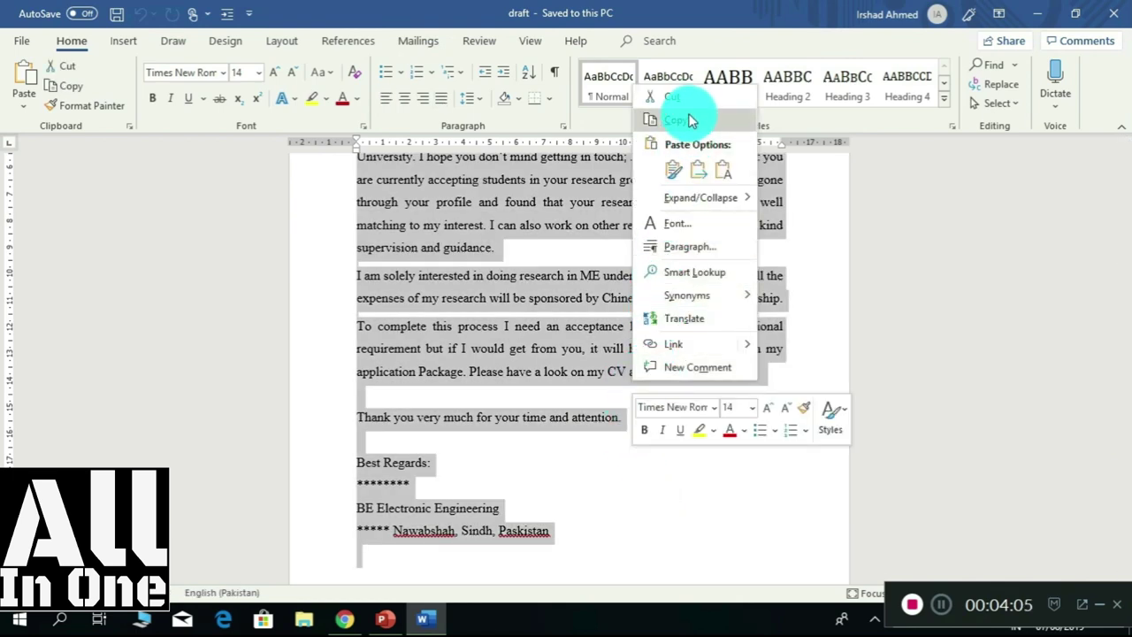
pyautogui.click(689, 117)
pyautogui.click(429, 617)
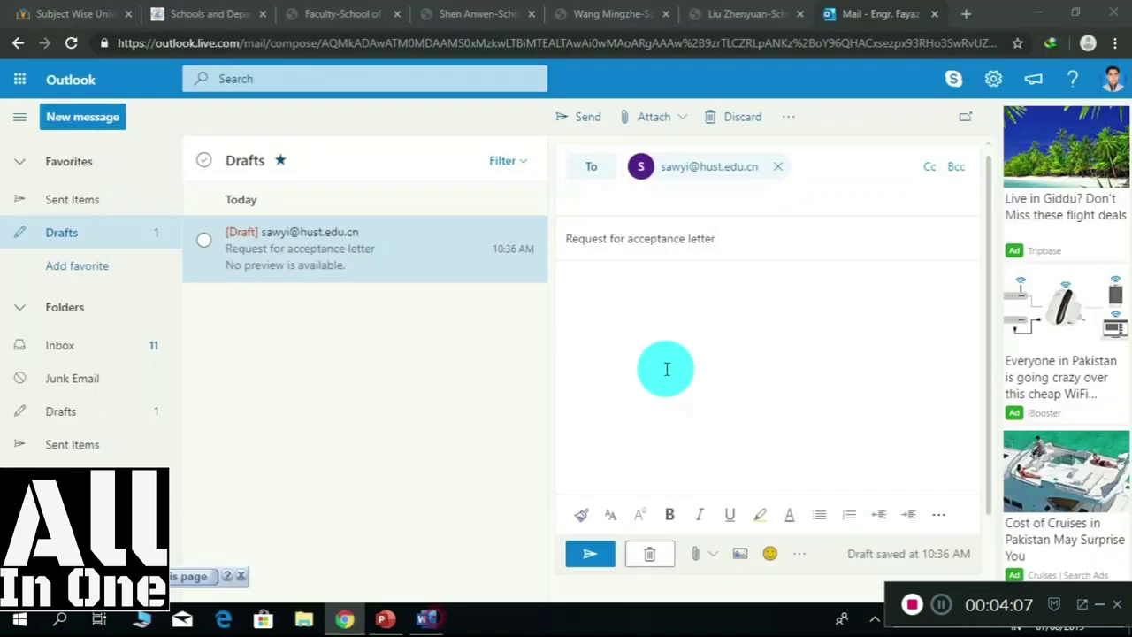
pyautogui.rightClick(679, 347)
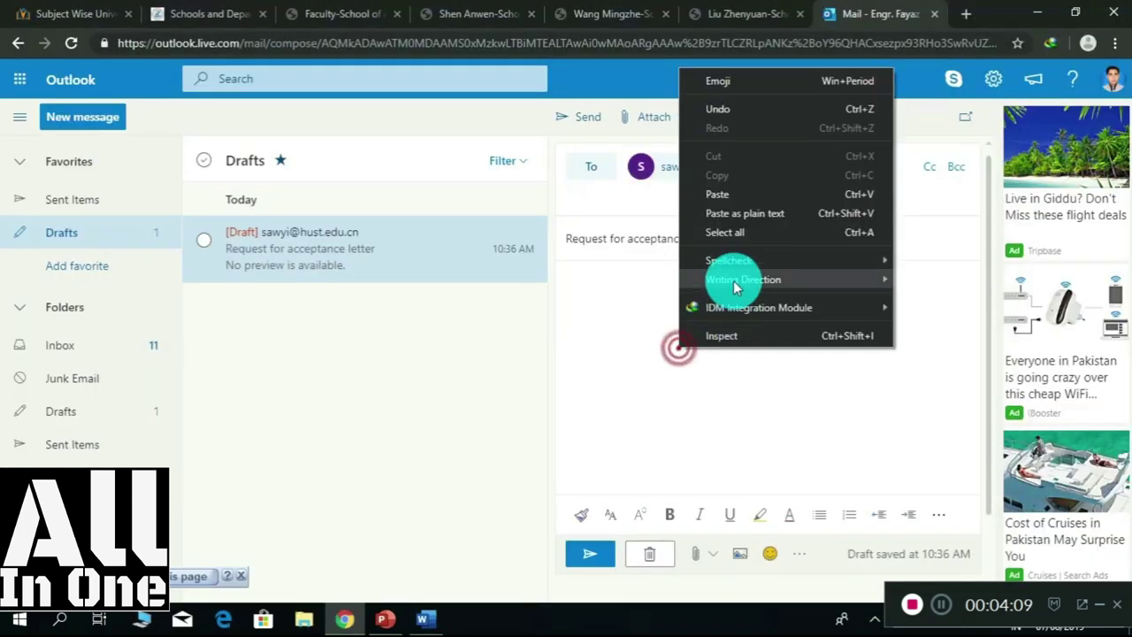
pyautogui.click(730, 202)
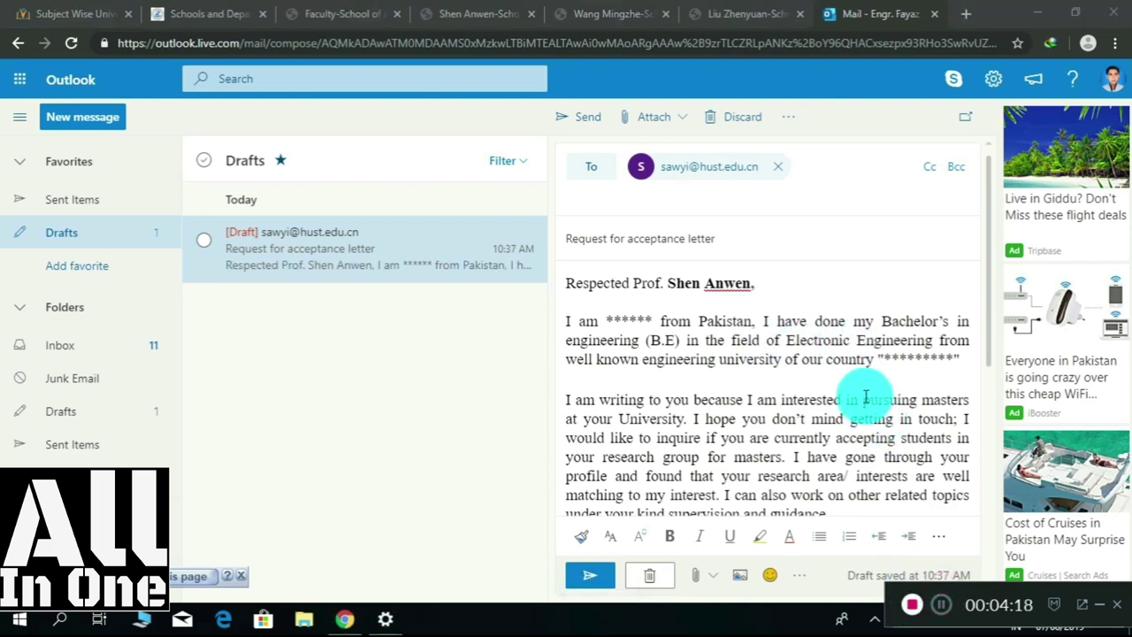
pyautogui.scroll(-3, 864, 395)
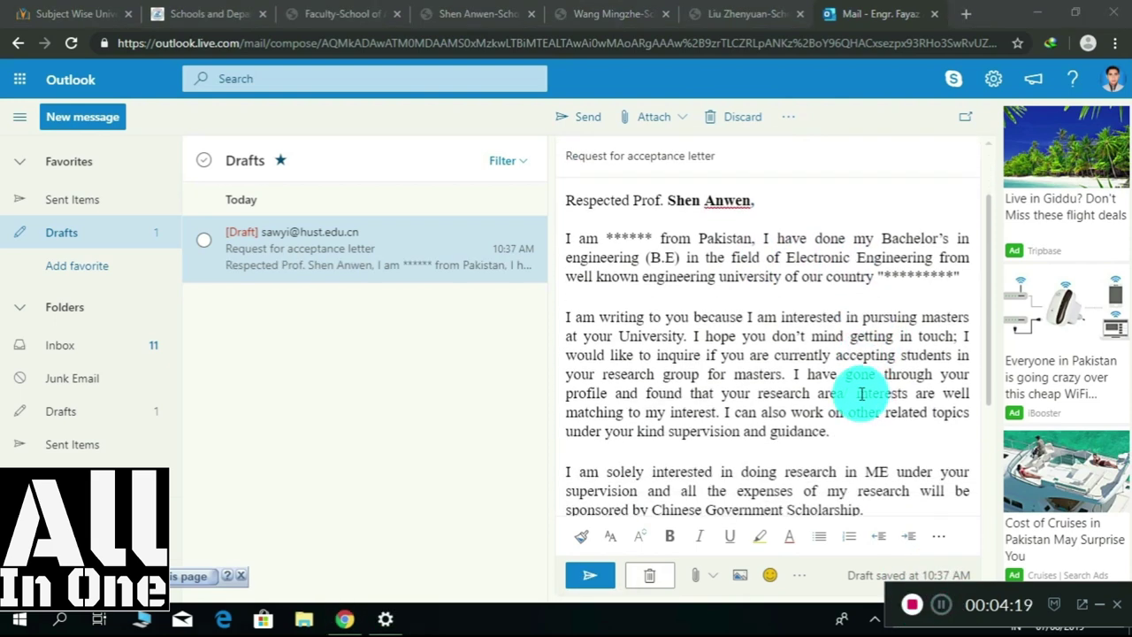
pyautogui.scroll(-2, 840, 416)
pyautogui.click(712, 574)
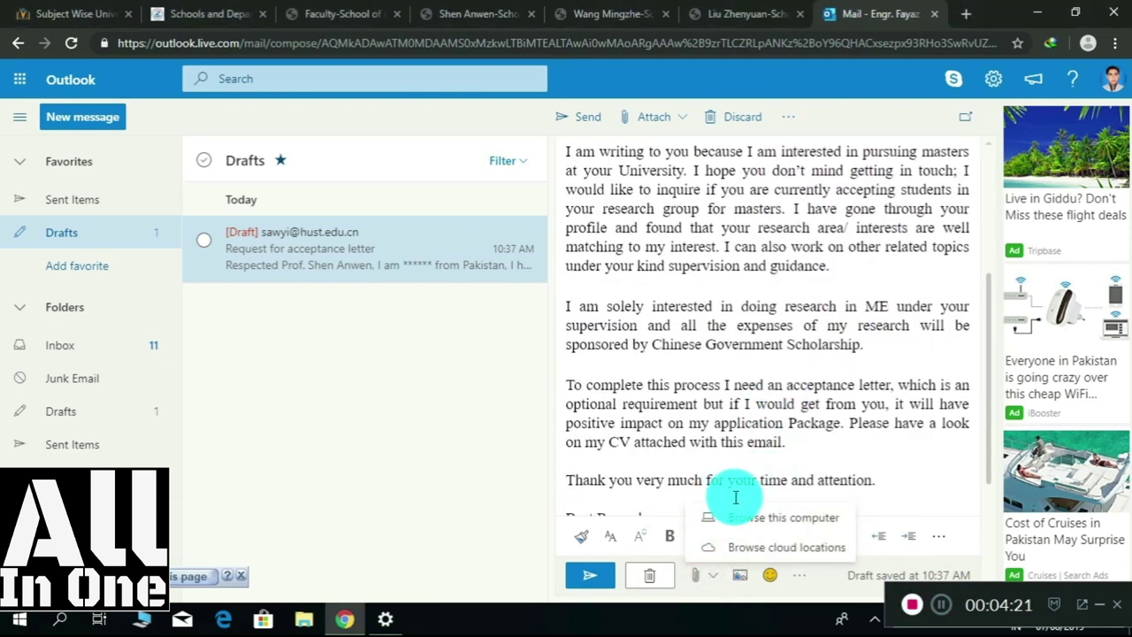
# Attach CV.pdf from the Desktop via Browse this computer.
pyautogui.click(750, 520)
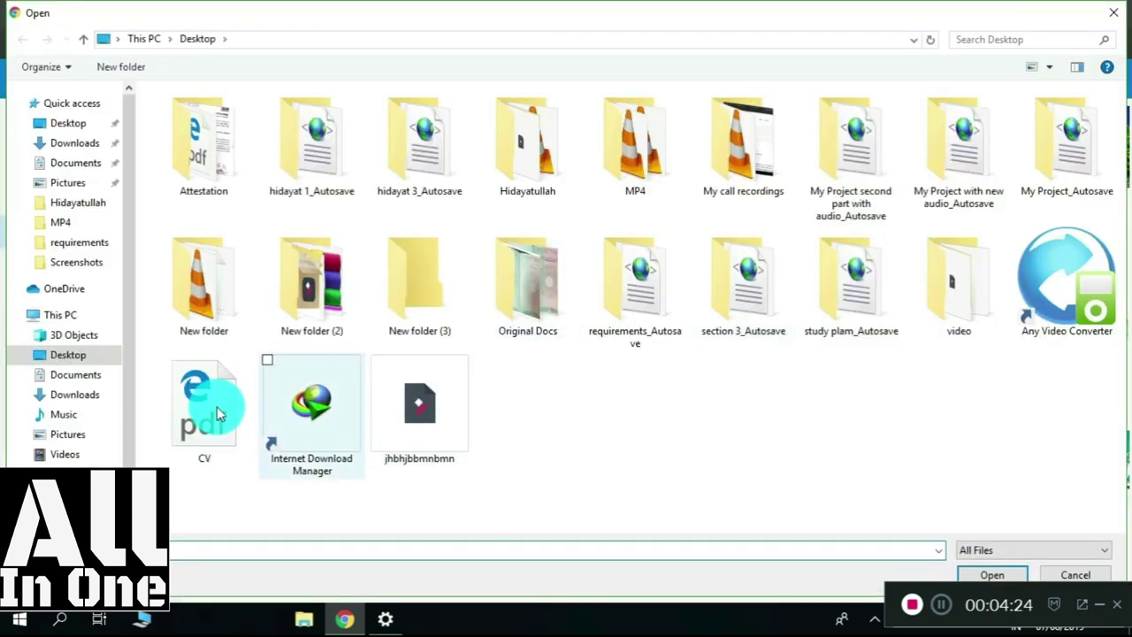
pyautogui.doubleClick(203, 407)
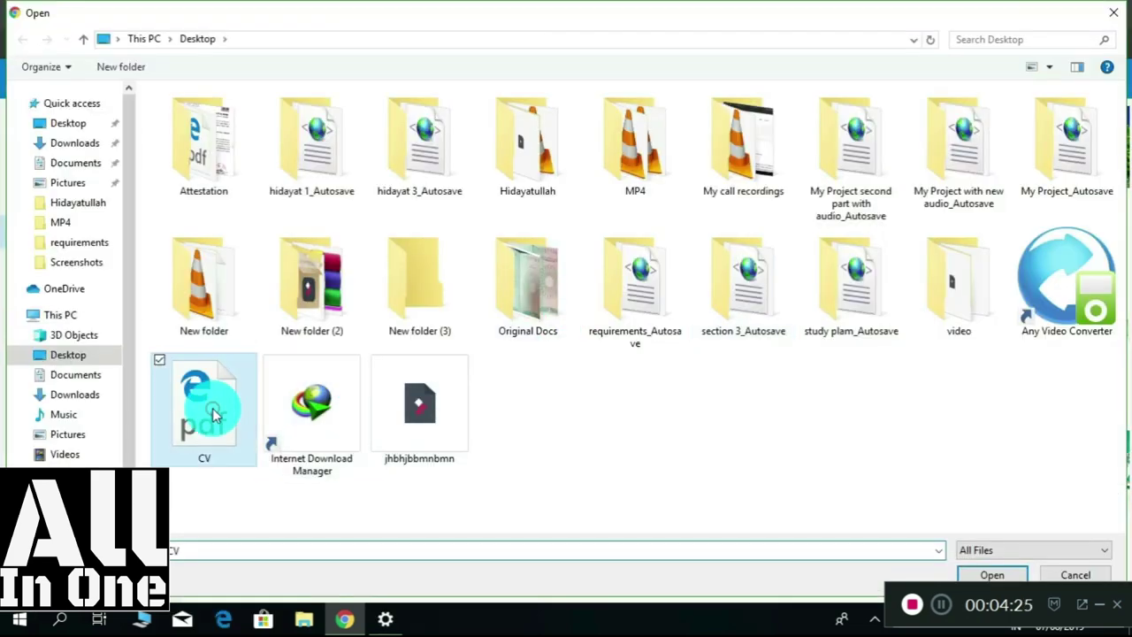
pyautogui.scroll(-1, 805, 407)
pyautogui.scroll(-2, 807, 411)
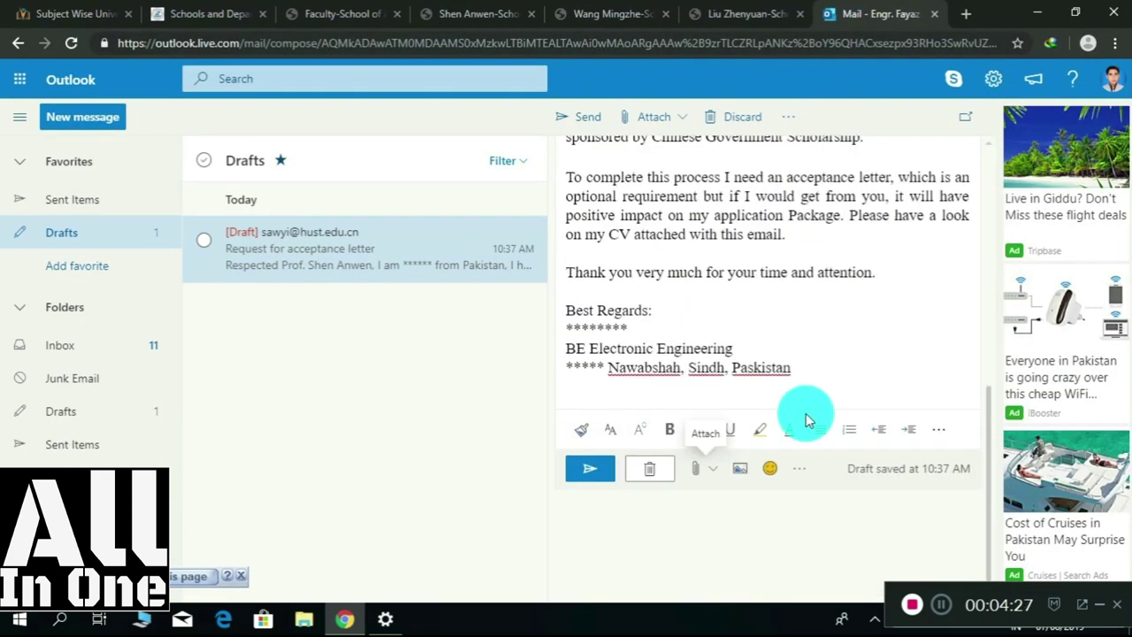
pyautogui.scroll(1, 807, 411)
pyautogui.scroll(3, 809, 411)
pyautogui.scroll(3, 813, 412)
pyautogui.scroll(1, 821, 412)
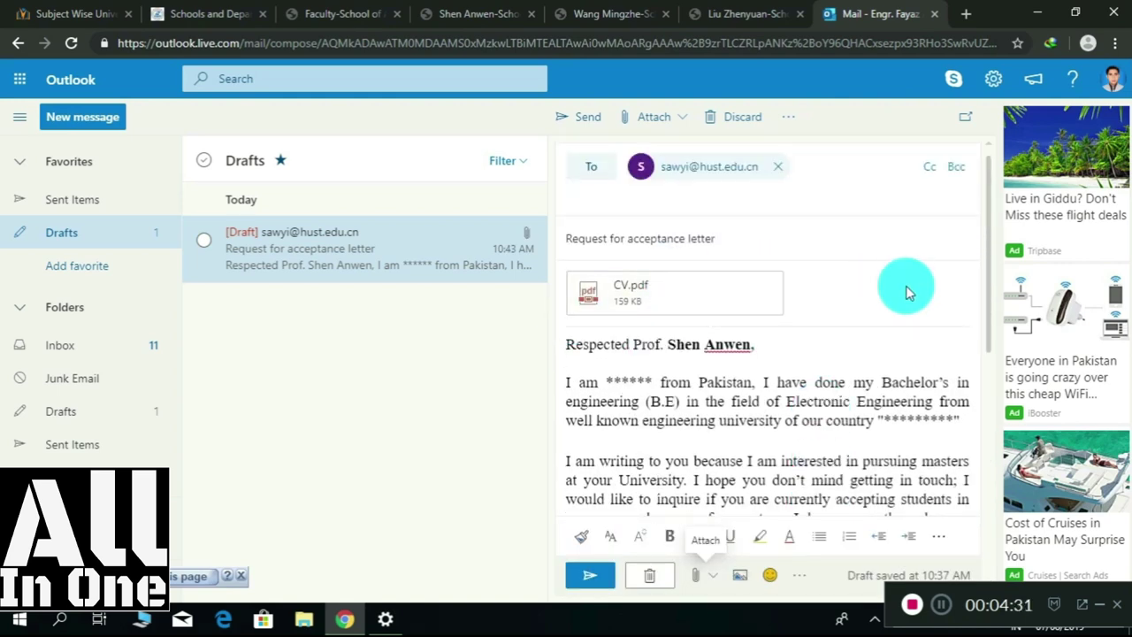
pyautogui.scroll(-2, 907, 292)
pyautogui.scroll(-2, 898, 287)
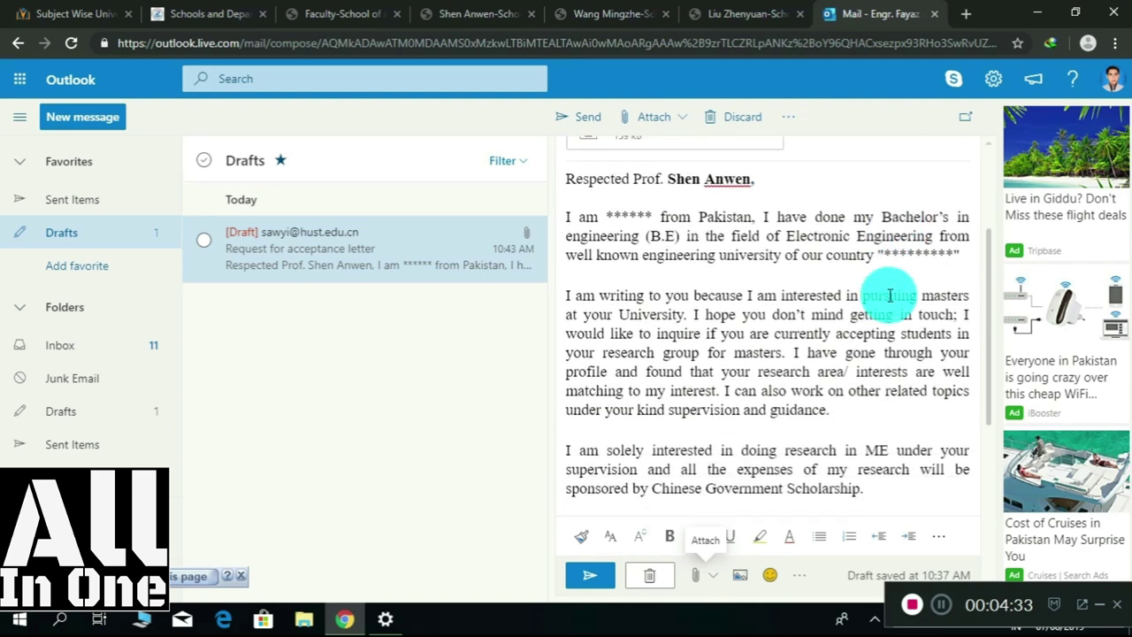
pyautogui.scroll(-3, 840, 309)
pyautogui.scroll(-1, 770, 381)
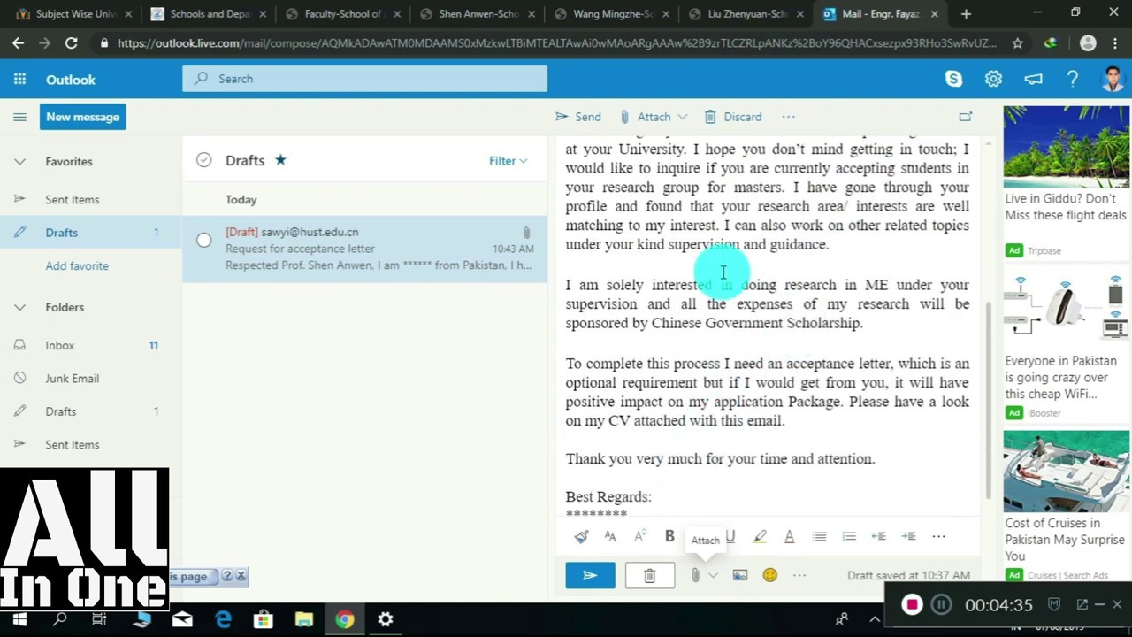
pyautogui.scroll(-2, 723, 272)
pyautogui.scroll(-2, 722, 272)
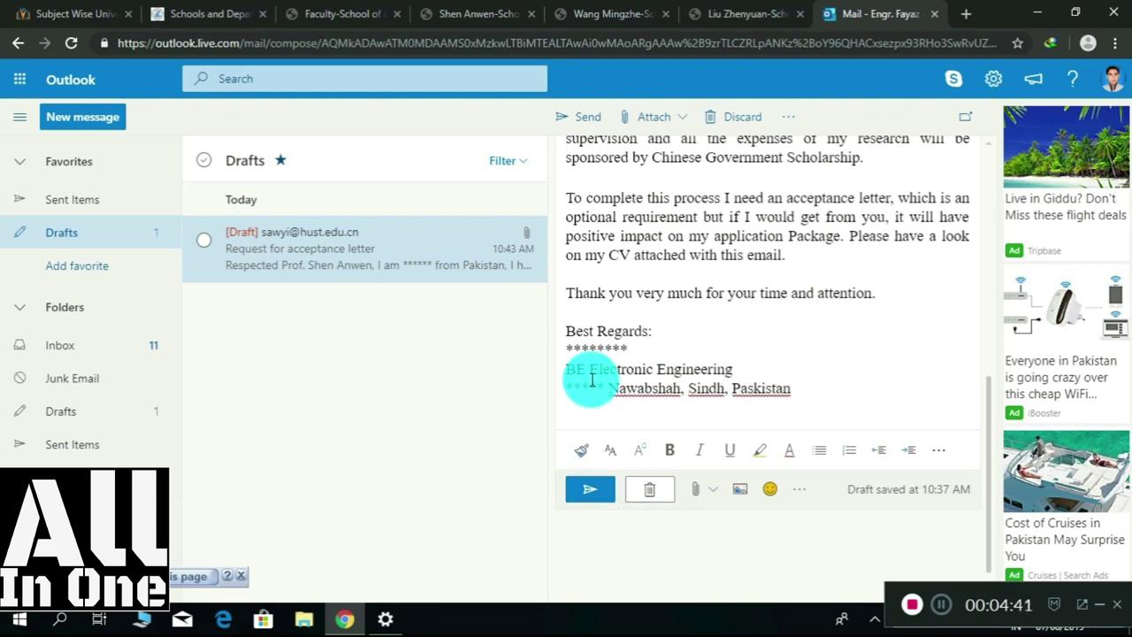
pyautogui.scroll(1, 834, 328)
pyautogui.scroll(2, 834, 328)
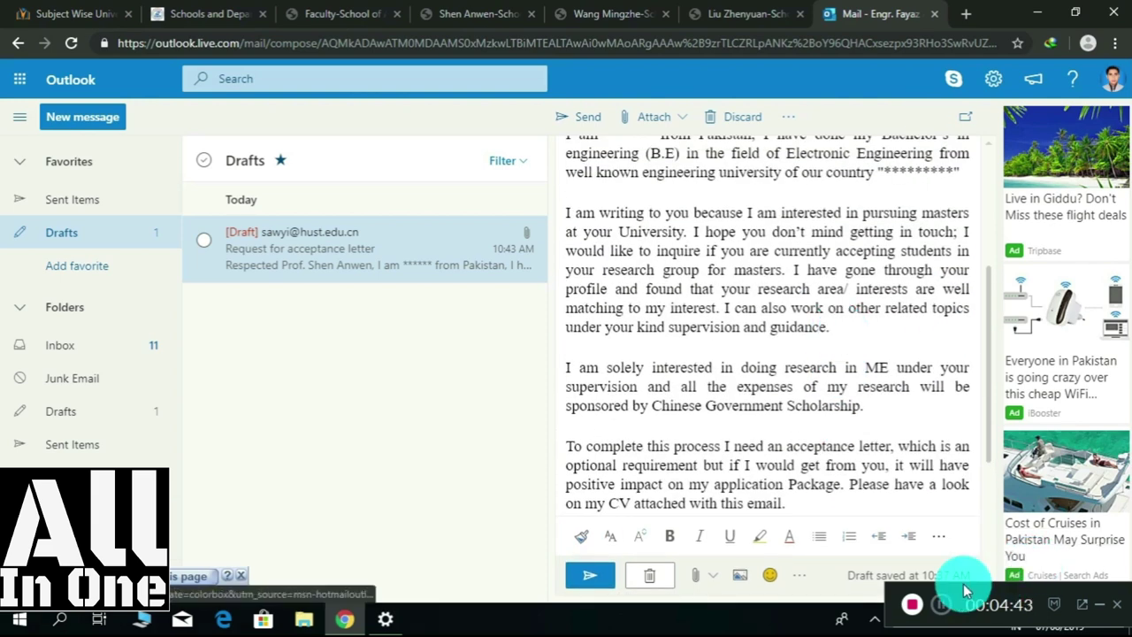